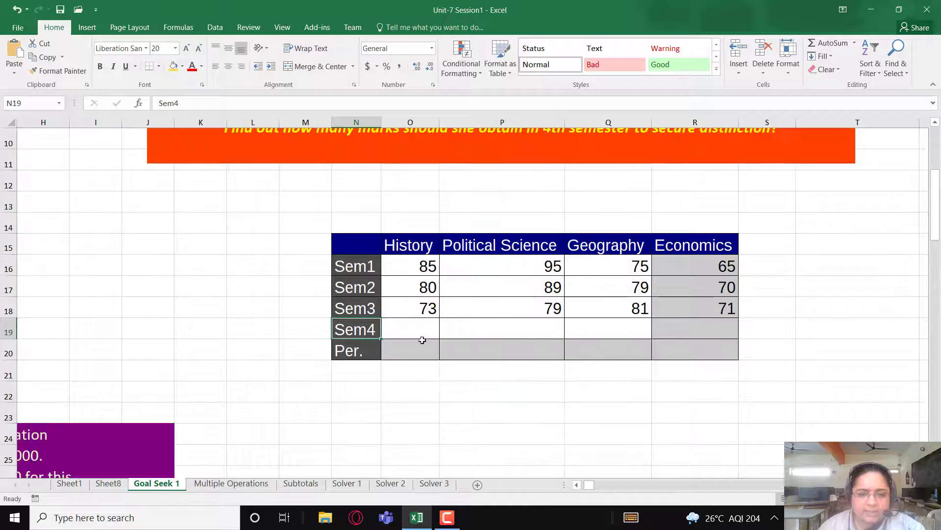
Enter 0 as the Sem4 mark for History, Political Science, Geography and Economics.
{"action": "left_click_drag", "start_coordinate": [420, 351], "coordinate": [699, 349]}
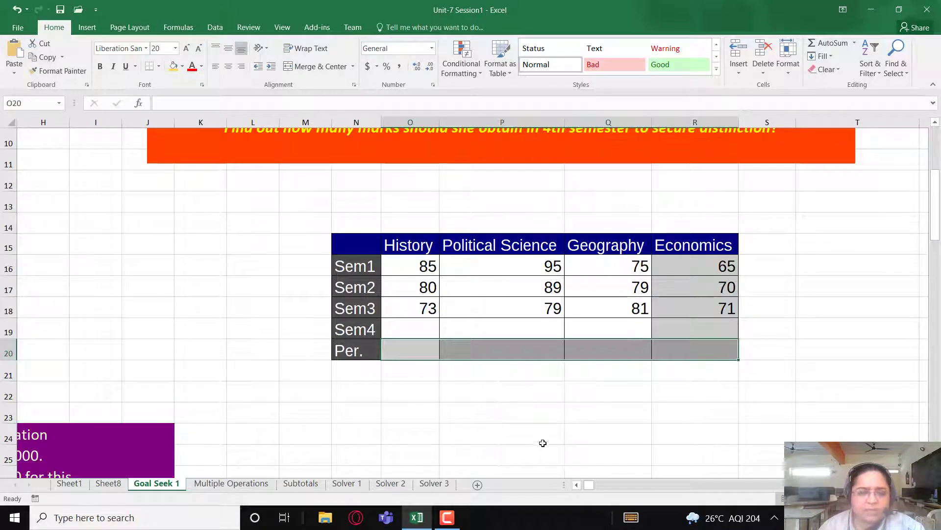
{"action": "left_click", "coordinate": [427, 329]}
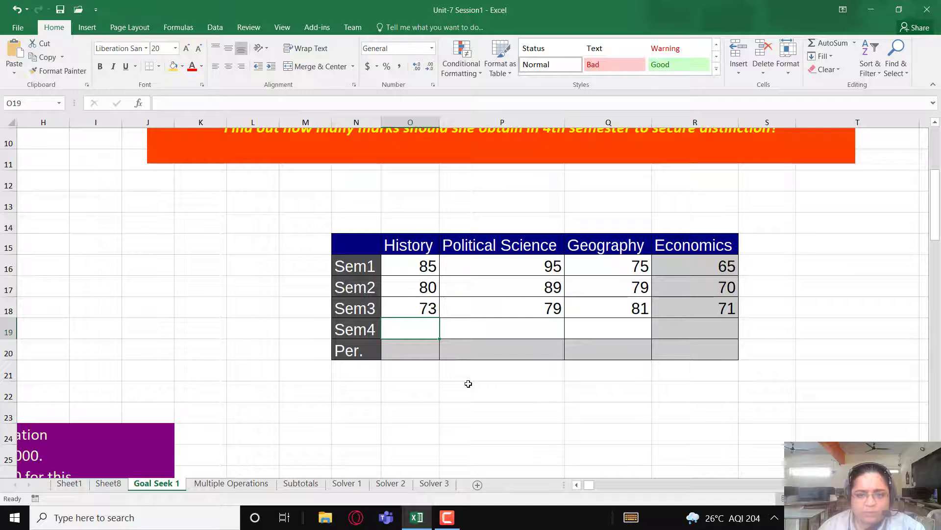
{"action": "type", "text": "0"}
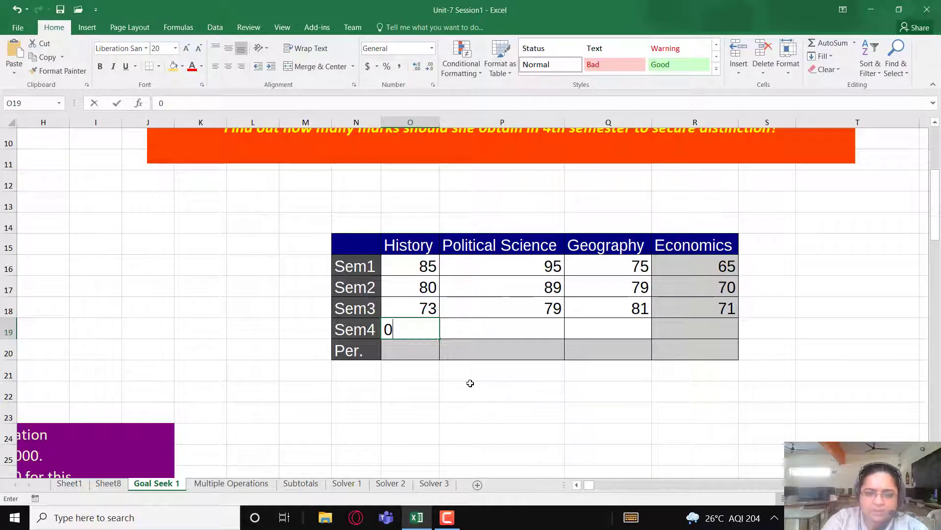
{"action": "key", "text": "Tab"}
{"action": "type", "text": "0"}
{"action": "key", "text": "Tab"}
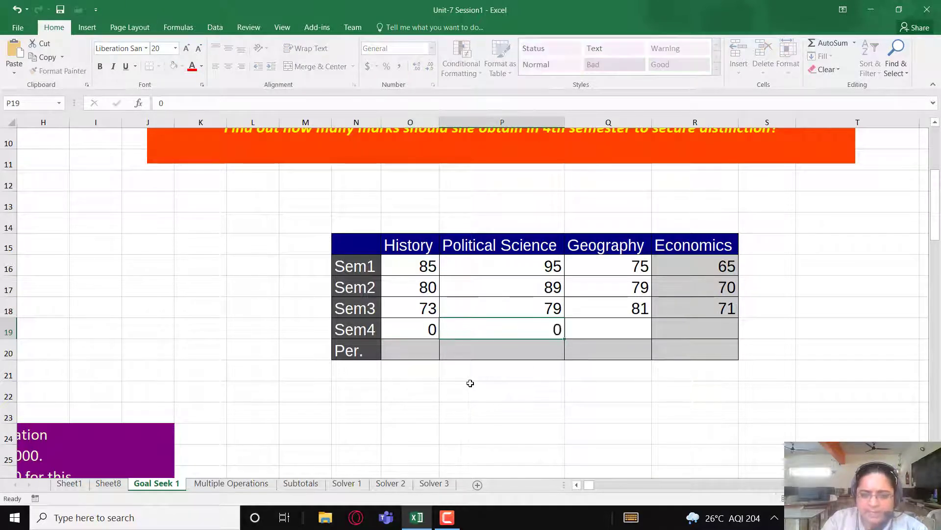
{"action": "type", "text": "0"}
{"action": "key", "text": "Tab"}
{"action": "type", "text": "0"}
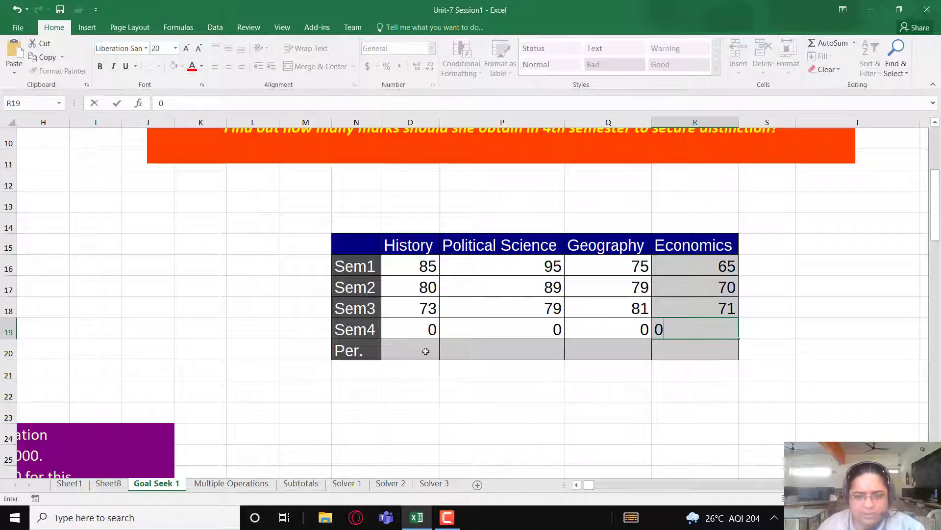
{"action": "key", "text": "Return"}
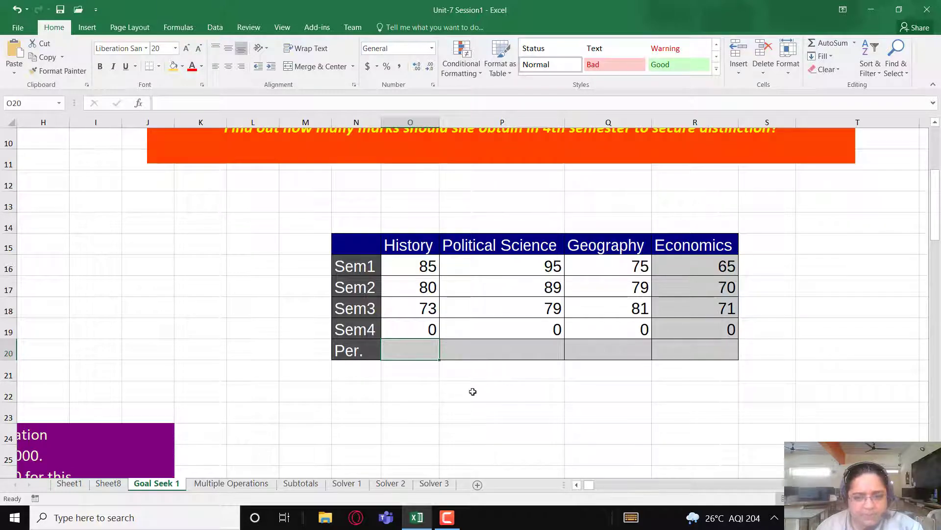
Examine the blank Per. cells, the History marks and the problem statement's maximum marks per subject.
{"action": "left_click", "coordinate": [414, 331]}
{"action": "left_click", "coordinate": [405, 343]}
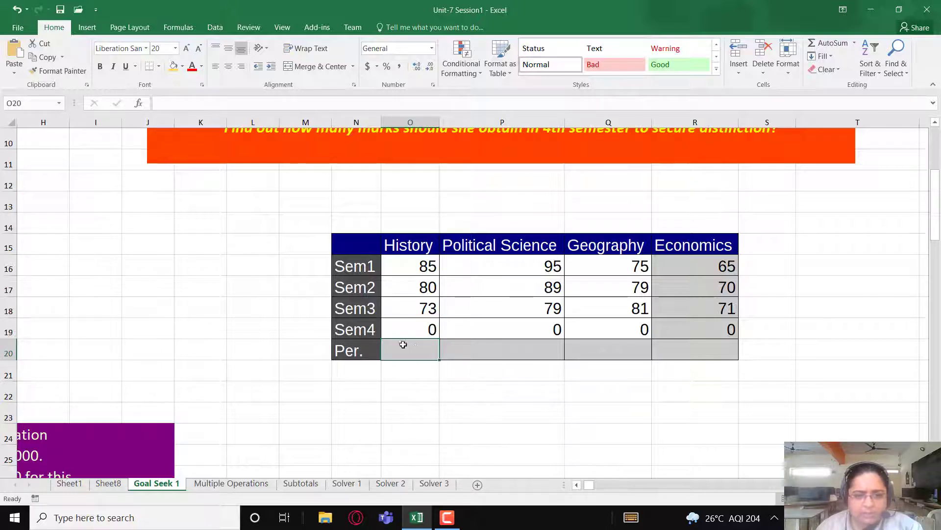
{"action": "left_click", "coordinate": [493, 353]}
{"action": "left_click", "coordinate": [593, 351]}
{"action": "left_click", "coordinate": [693, 351]}
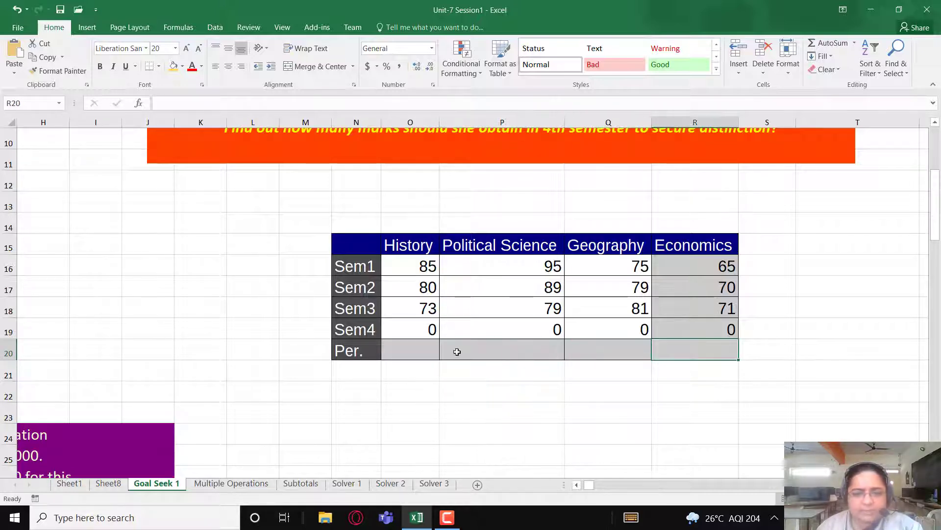
{"action": "left_click", "coordinate": [417, 351]}
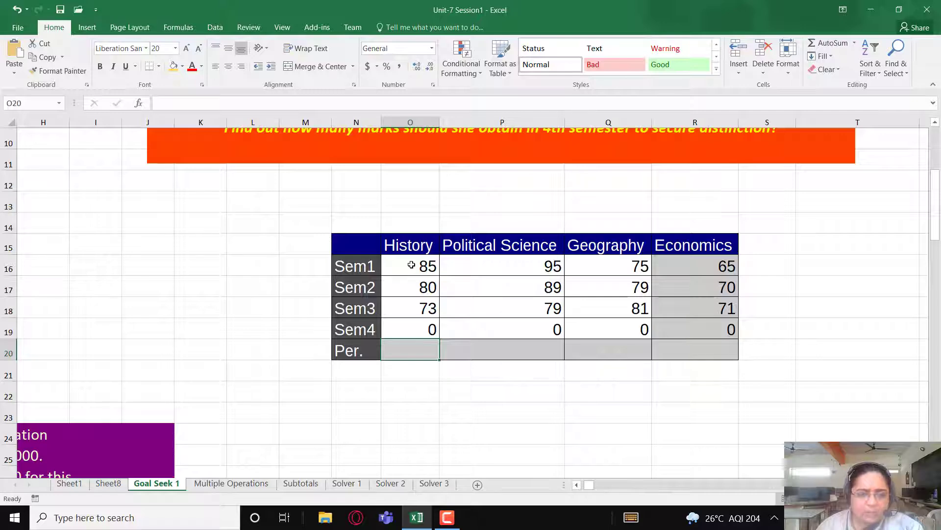
{"action": "left_click_drag", "start_coordinate": [411, 265], "coordinate": [412, 331]}
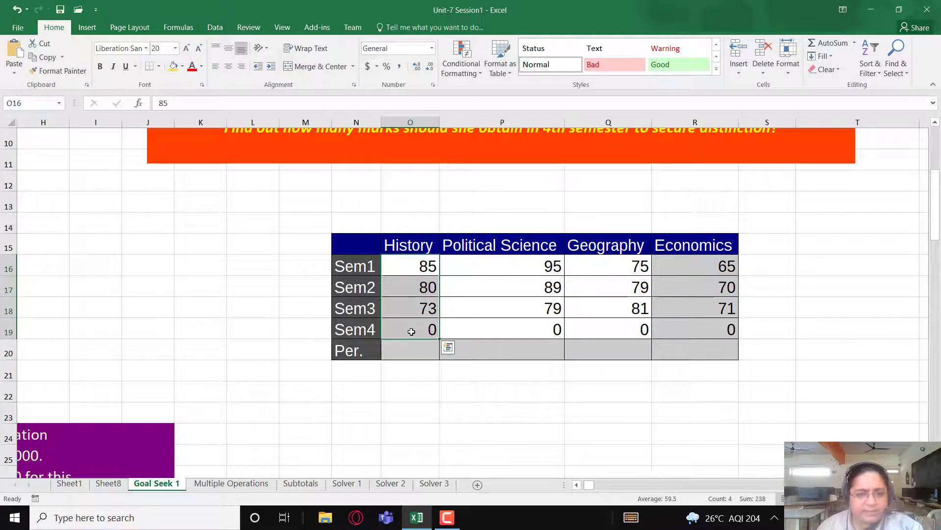
{"action": "scroll", "coordinate": [415, 333], "scroll_direction": "up", "scroll_amount": 2}
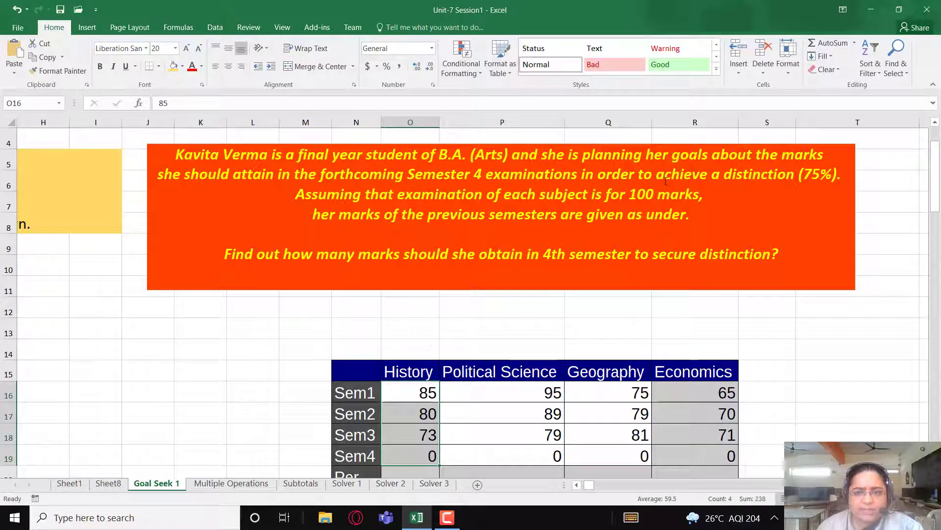
{"action": "left_click_drag", "start_coordinate": [300, 194], "coordinate": [698, 191]}
{"action": "scroll", "coordinate": [532, 378], "scroll_direction": "down", "scroll_amount": 3}
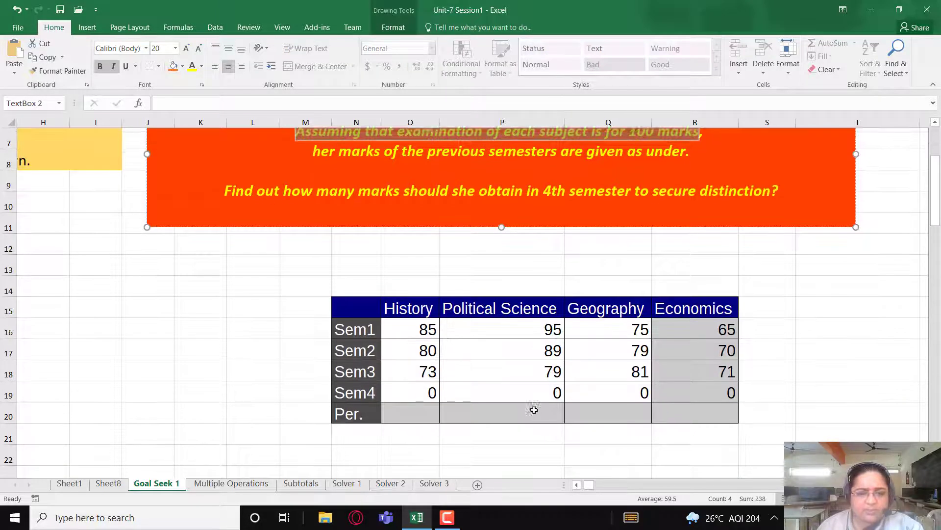
{"action": "scroll", "coordinate": [529, 386], "scroll_direction": "up", "scroll_amount": 1}
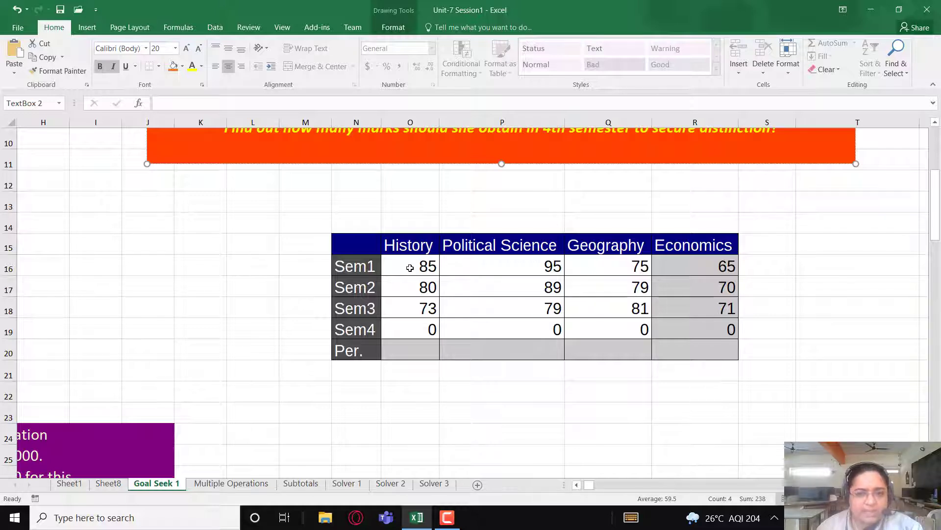
Calculate the History percentage in O20 with the formula =SUM(O16:O19)/4.
{"action": "left_click", "coordinate": [408, 351]}
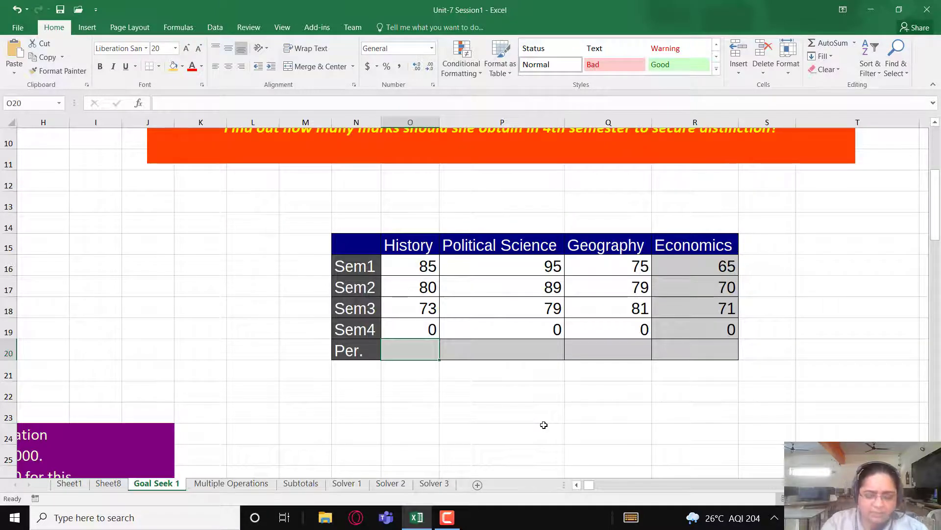
{"action": "type", "text": "="}
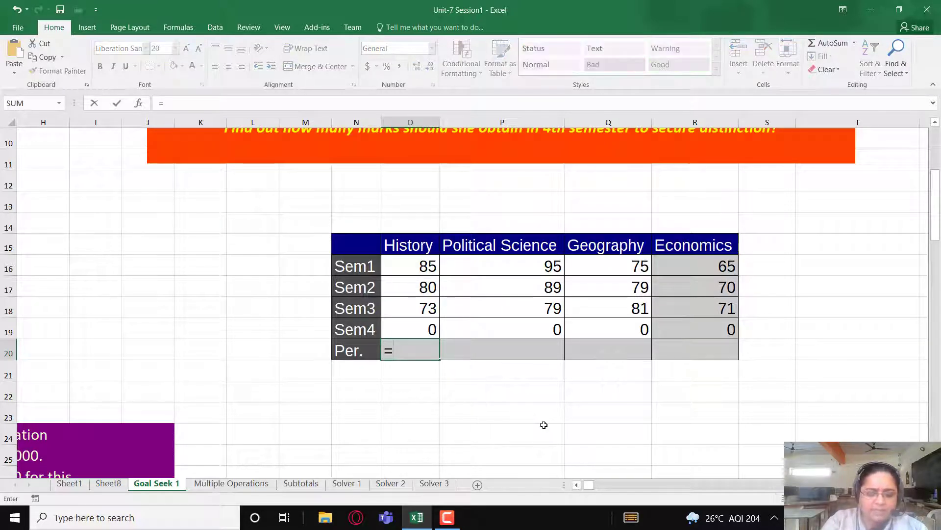
{"action": "type", "text": "sum("}
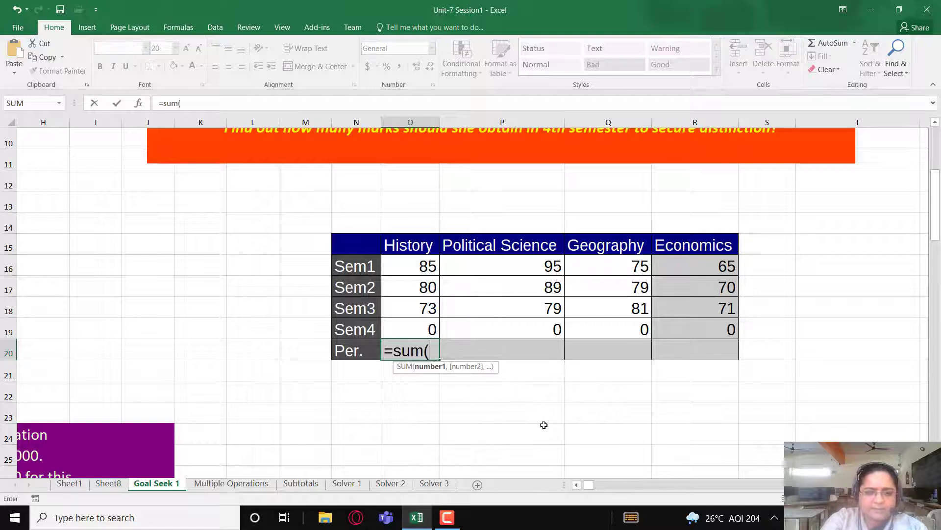
{"action": "left_click_drag", "start_coordinate": [411, 266], "coordinate": [413, 329]}
{"action": "type", "text": ")/"}
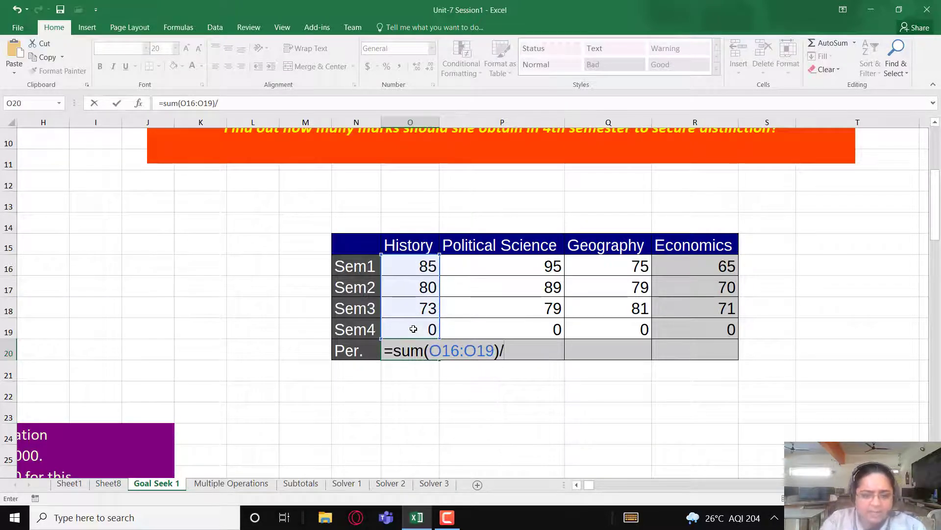
{"action": "type", "text": "4"}
{"action": "key", "text": "Return"}
{"action": "key", "text": "Up"}
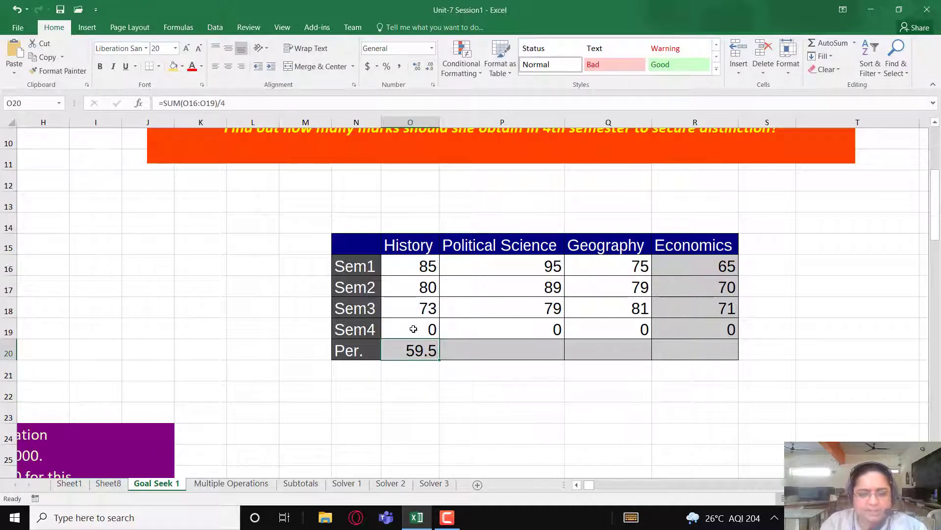
Change the History percentage formula in O20 to =SUM(O16:O19)*100/400.
{"action": "key", "text": "F2"}
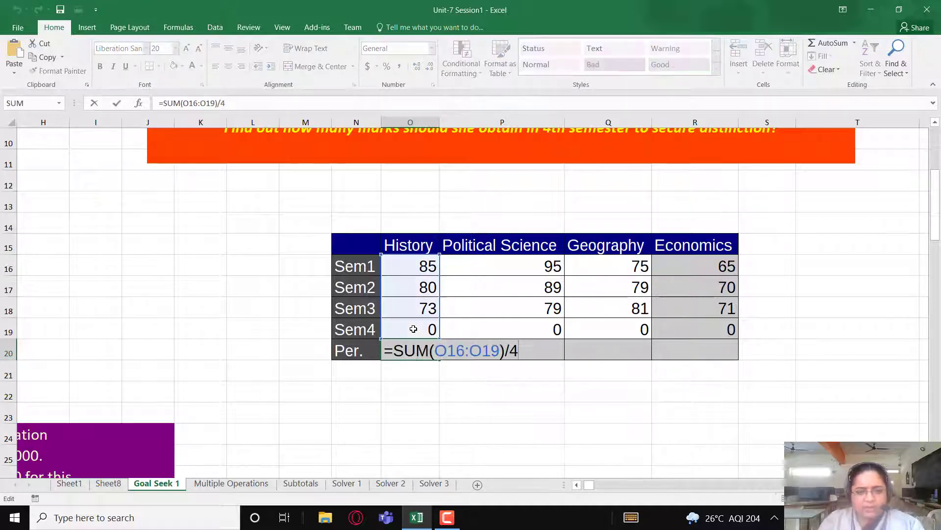
{"action": "key", "text": "BackSpace"}
{"action": "type", "text": "*100"}
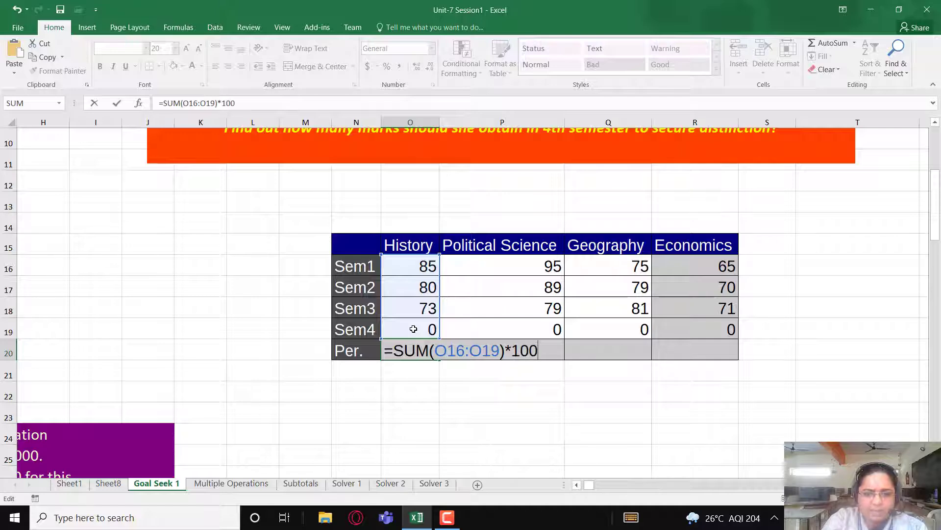
{"action": "type", "text": "/400"}
{"action": "key", "text": "Return"}
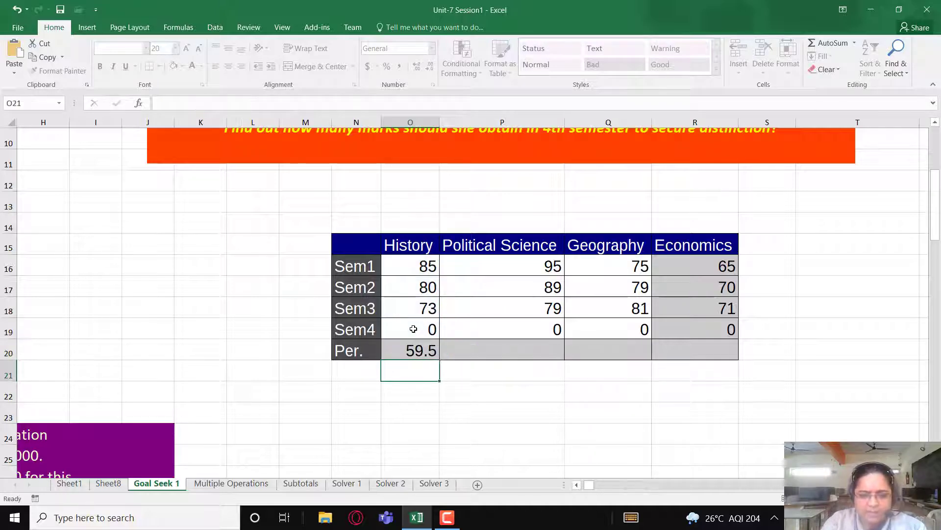
Simplify the History percentage formula in O20 back to =SUM(O16:O19)/4.
{"action": "key", "text": "Up"}
{"action": "key", "text": "F2"}
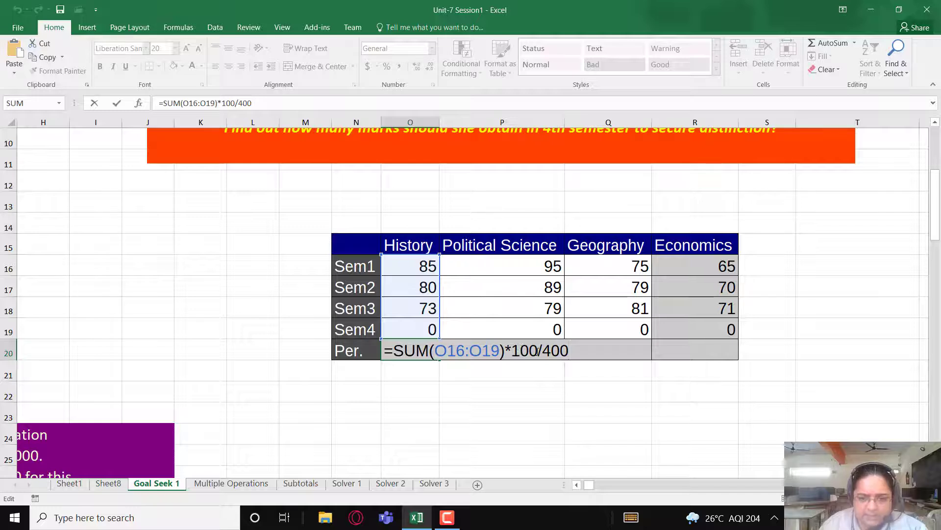
{"action": "key", "text": "BackSpace"}
{"action": "key", "text": "BackSpace"}
{"action": "key", "text": "BackSpace"}
{"action": "key", "text": "BackSpace"}
{"action": "key", "text": "BackSpace"}
{"action": "key", "text": "BackSpace"}
{"action": "key", "text": "BackSpace"}
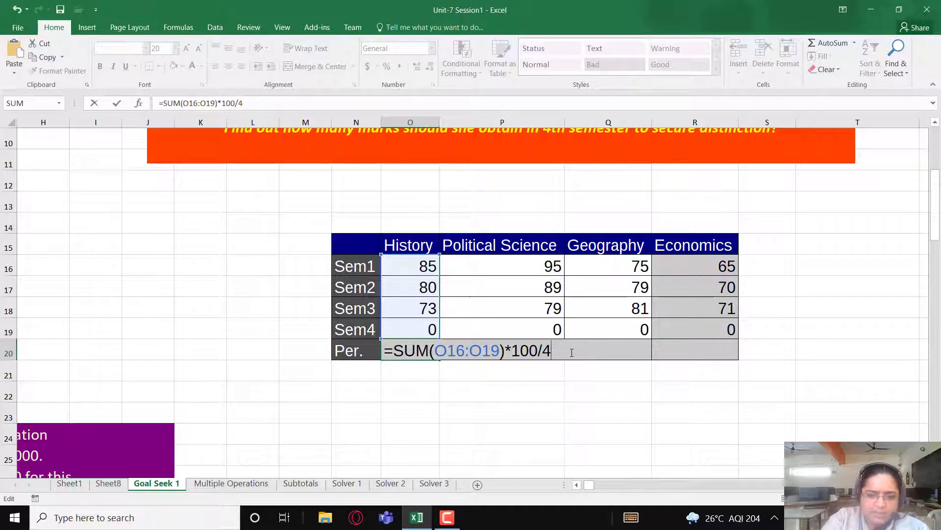
{"action": "type", "text": "/"}
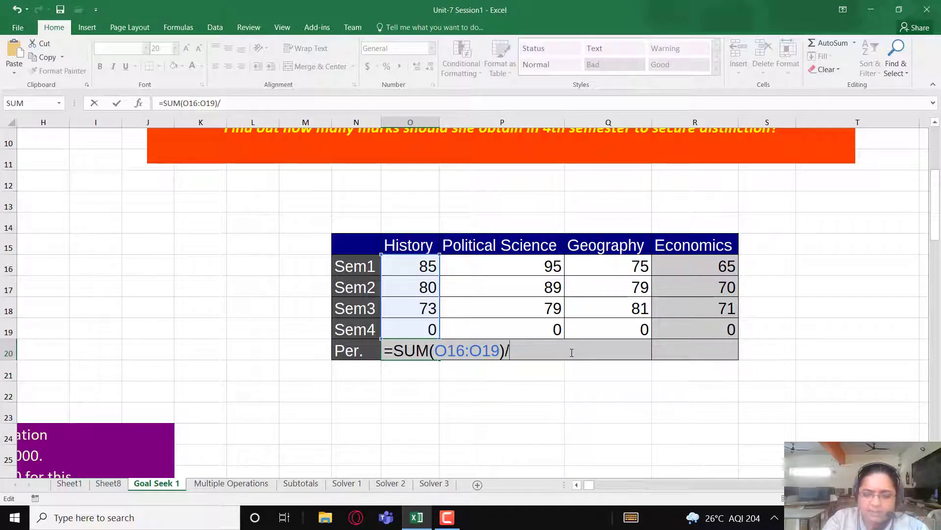
{"action": "type", "text": "4"}
{"action": "key", "text": "ctrl+Return"}
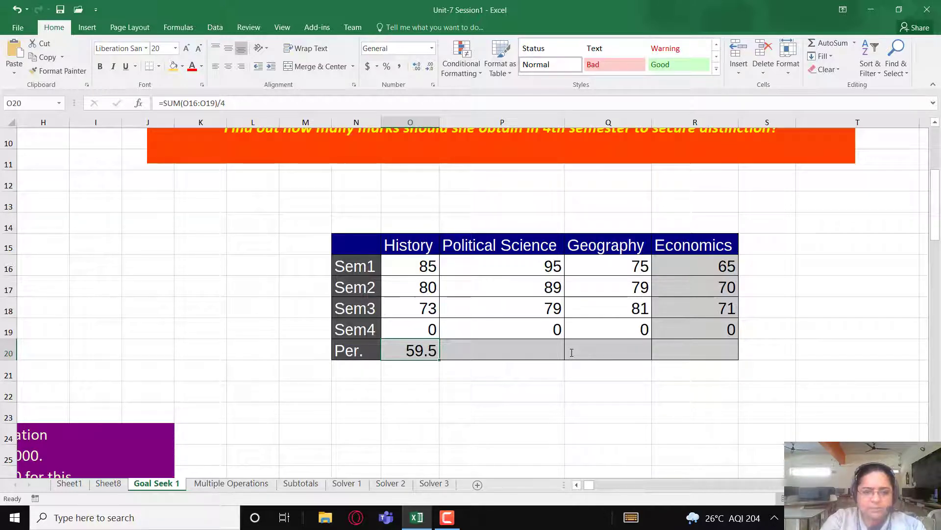
Replace the formula in O20 with =AVERAGE(O16:O19) to calculate the History percentage.
{"action": "key", "text": "Delete"}
{"action": "type", "text": "=a"}
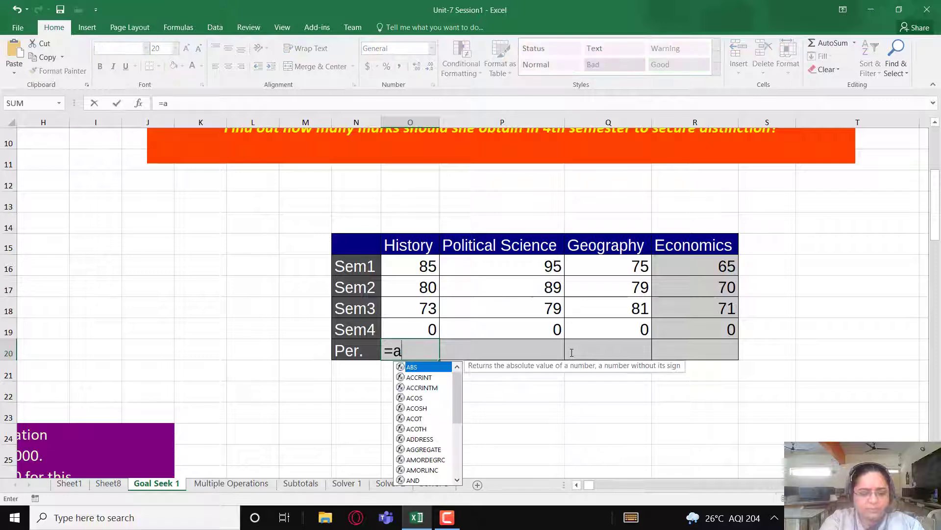
{"action": "type", "text": "verage("}
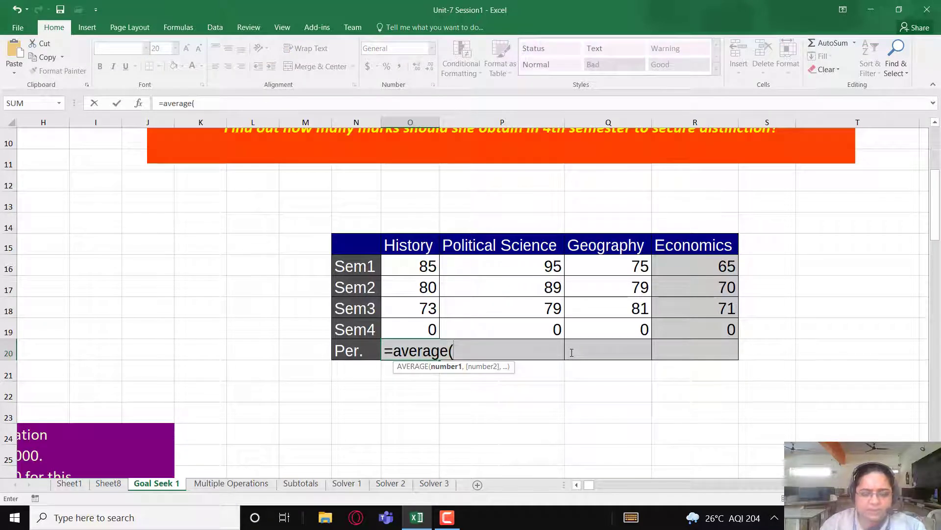
{"action": "left_click_drag", "start_coordinate": [421, 266], "coordinate": [422, 329]}
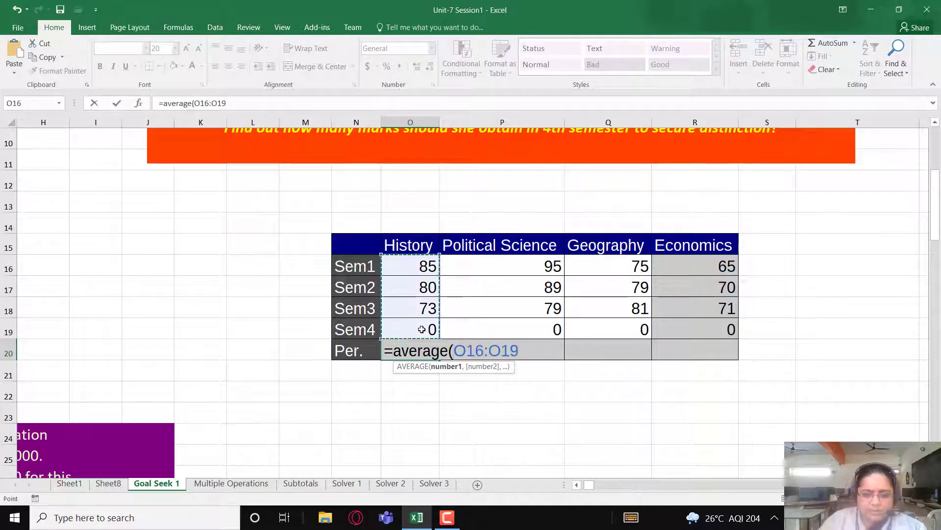
{"action": "type", "text": ")"}
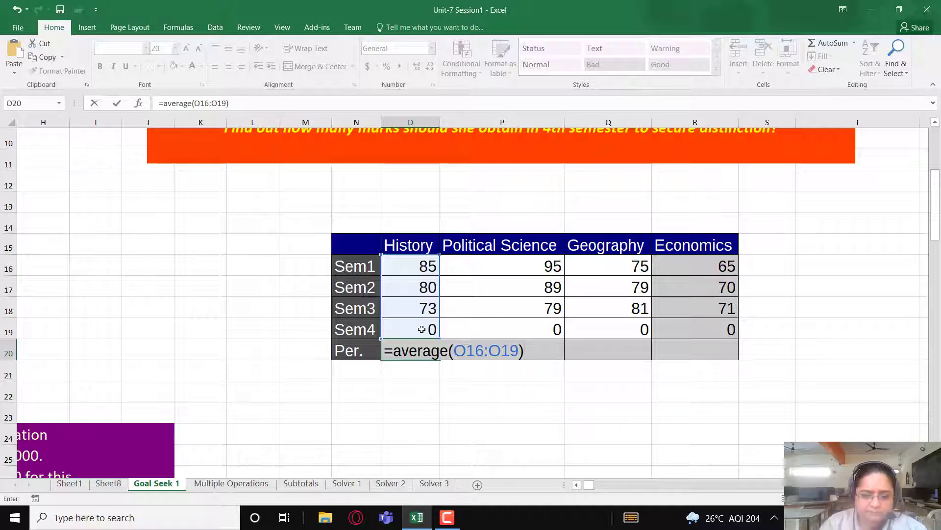
{"action": "key", "text": "Return"}
{"action": "key", "text": "Up"}
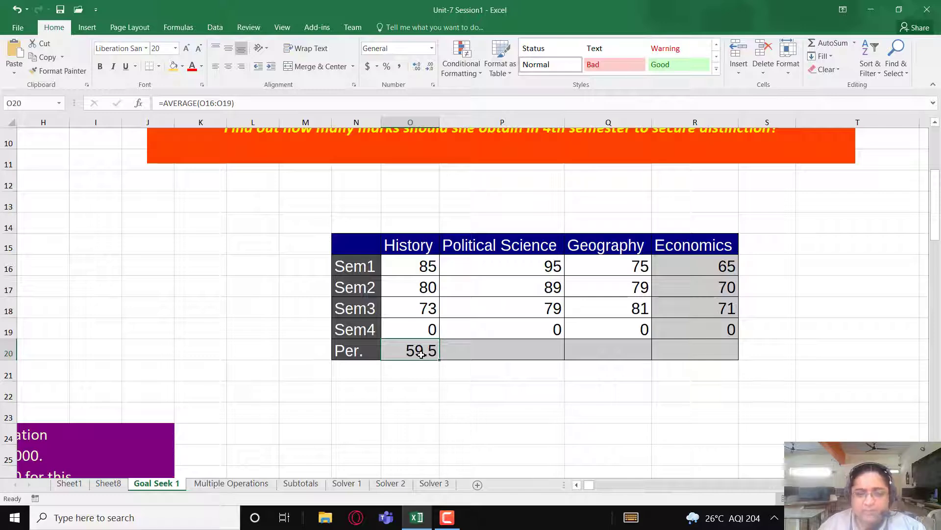
Start Goal Seek for the History percentage and choose O20 as the set cell.
{"action": "scroll", "coordinate": [750, 277], "scroll_direction": "up", "scroll_amount": 3}
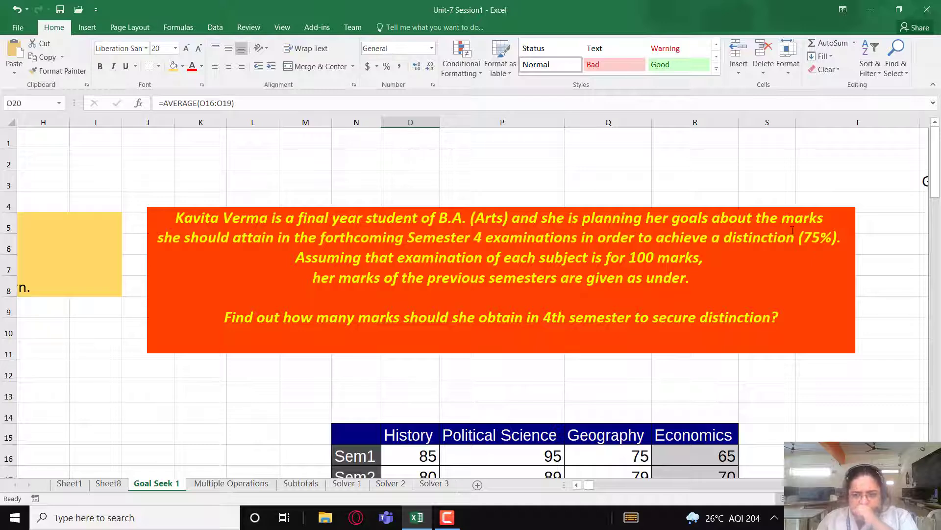
{"action": "scroll", "coordinate": [813, 258], "scroll_direction": "down", "scroll_amount": 3}
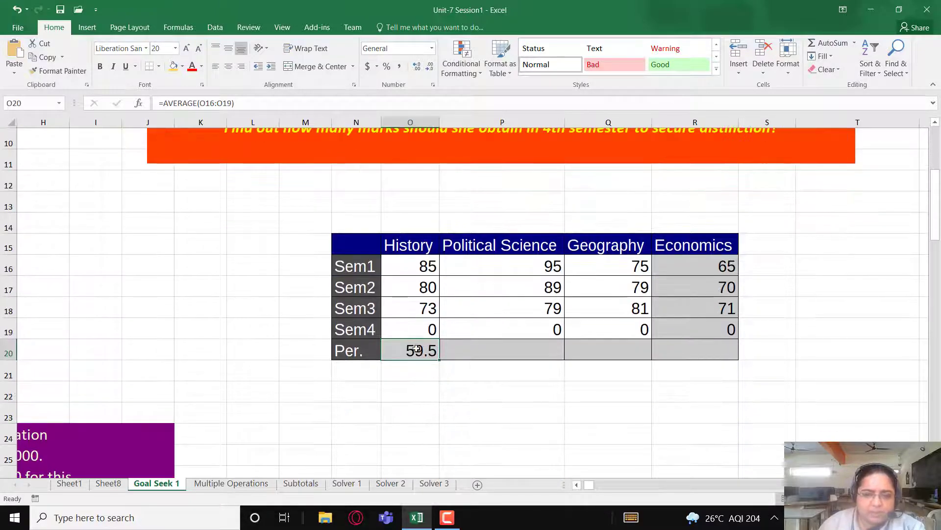
{"action": "left_click", "coordinate": [415, 330]}
{"action": "left_click", "coordinate": [417, 350]}
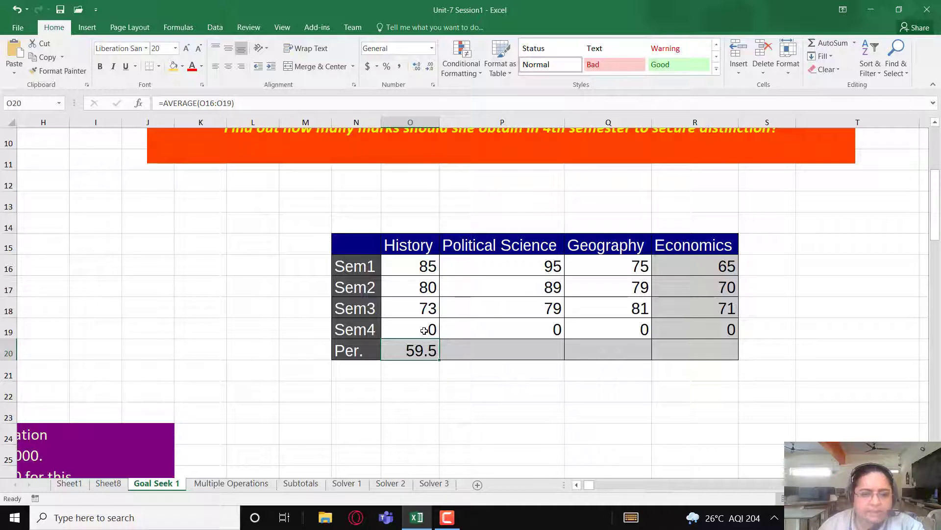
{"action": "left_click", "coordinate": [416, 369]}
{"action": "left_click", "coordinate": [419, 344]}
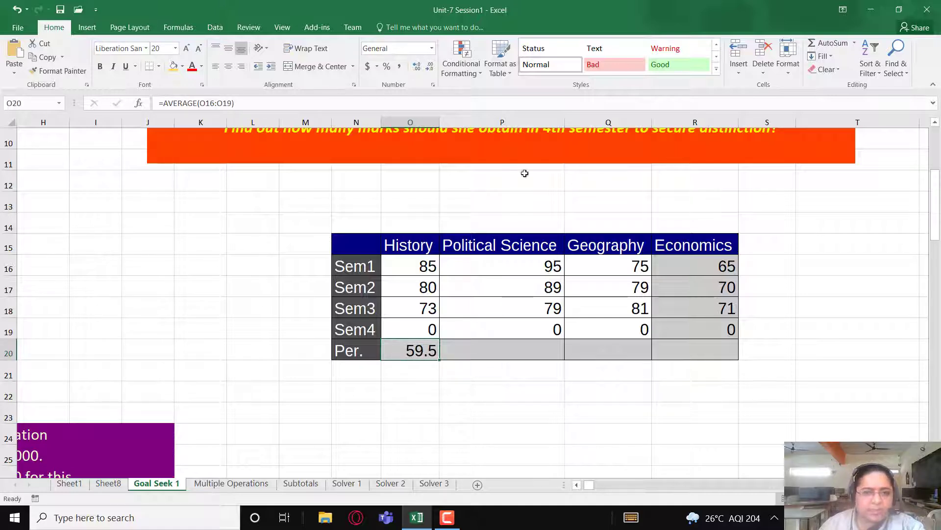
{"action": "left_click", "coordinate": [217, 27]}
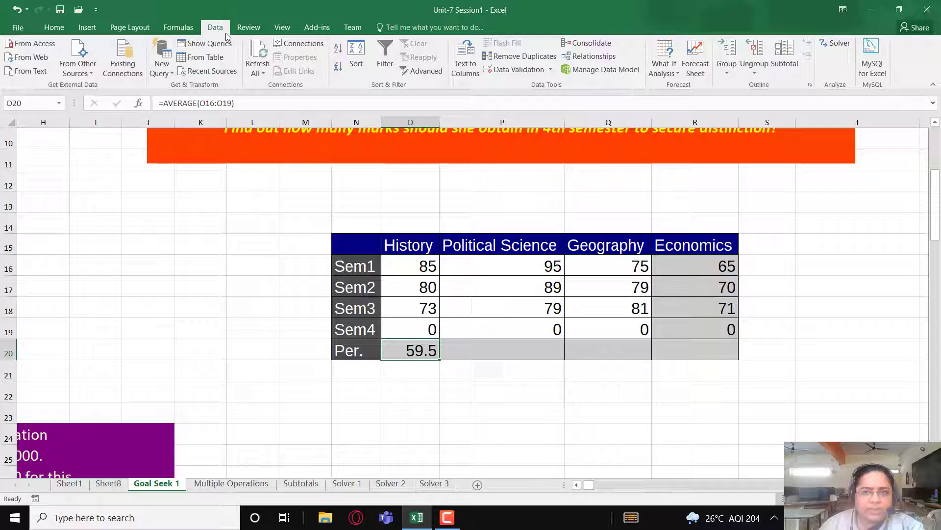
{"action": "left_click", "coordinate": [672, 66]}
{"action": "left_click", "coordinate": [684, 101]}
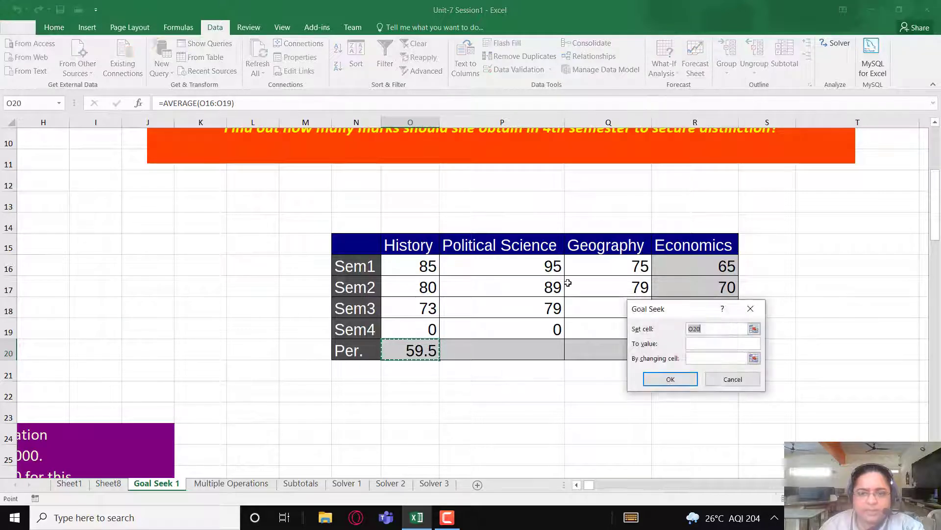
{"action": "left_click", "coordinate": [753, 328]}
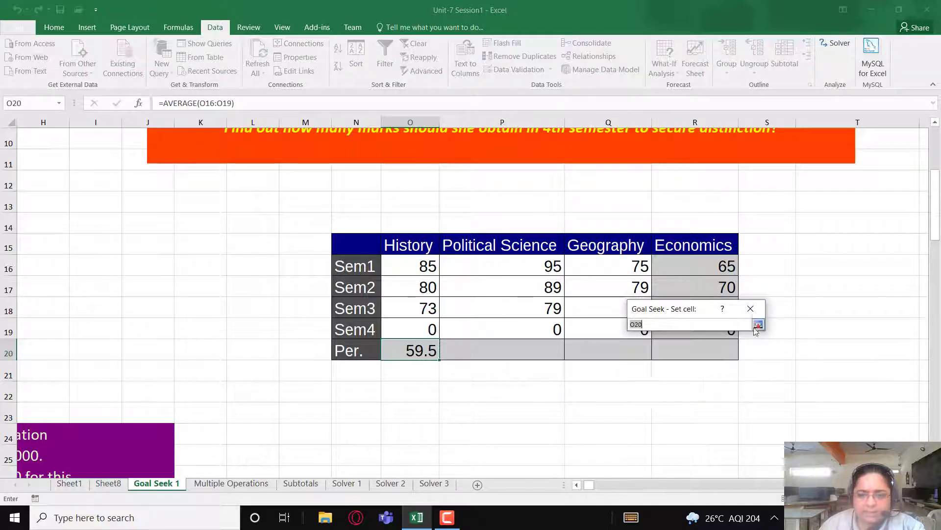
{"action": "left_click", "coordinate": [418, 349]}
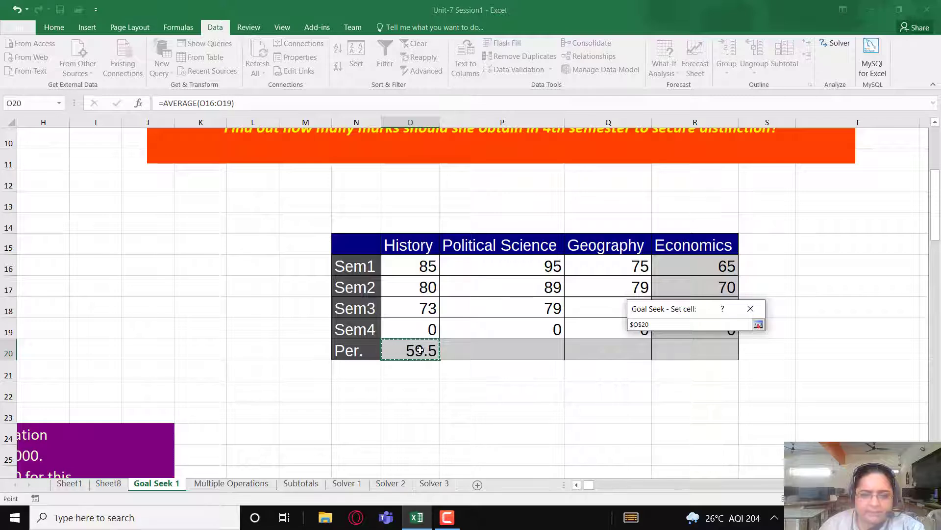
{"action": "left_click", "coordinate": [759, 324]}
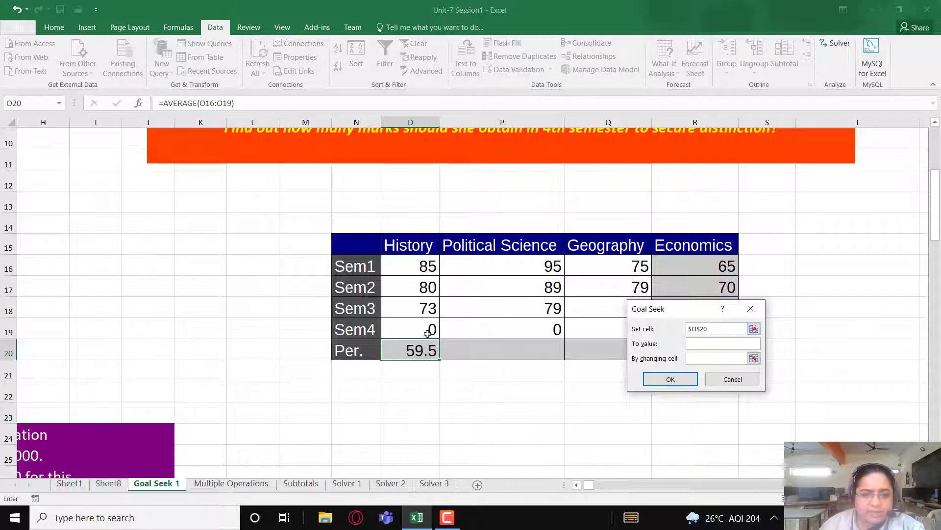
Run Goal Seek for History with a target value of 75 by changing the Sem4 mark in O19, and accept the solution.
{"action": "left_click", "coordinate": [702, 344]}
{"action": "type", "text": "75"}
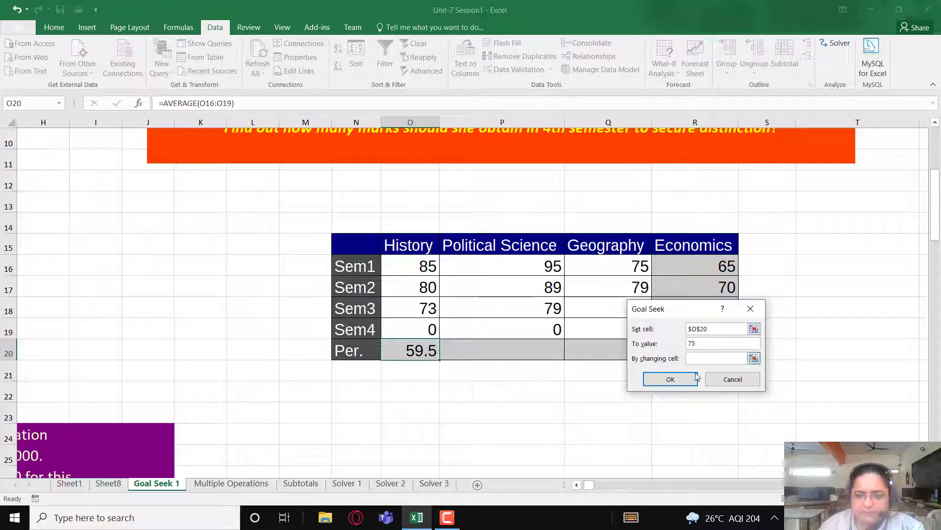
{"action": "left_click", "coordinate": [694, 359]}
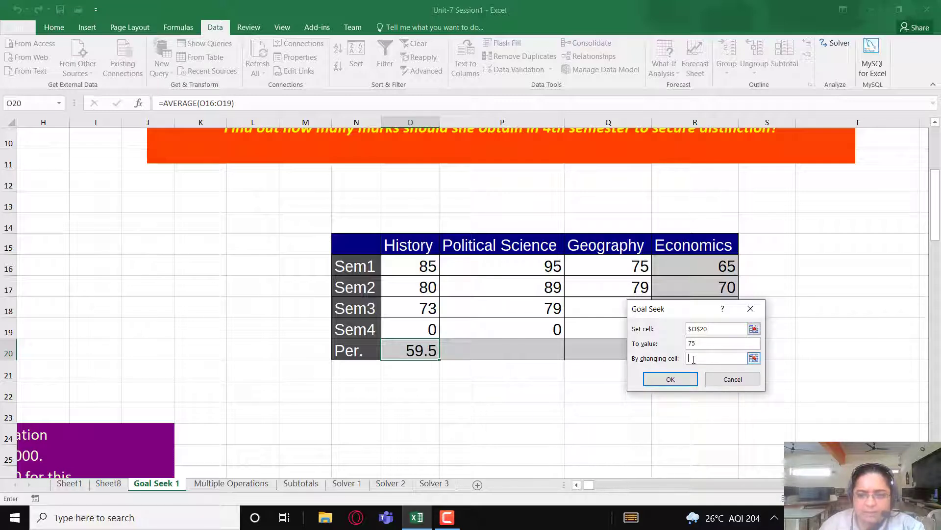
{"action": "left_click", "coordinate": [414, 330]}
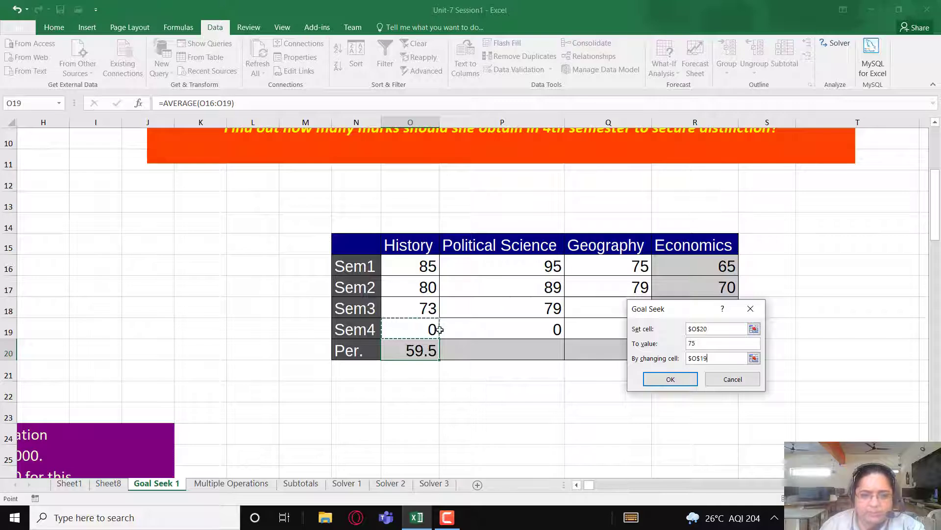
{"action": "left_click", "coordinate": [672, 382]}
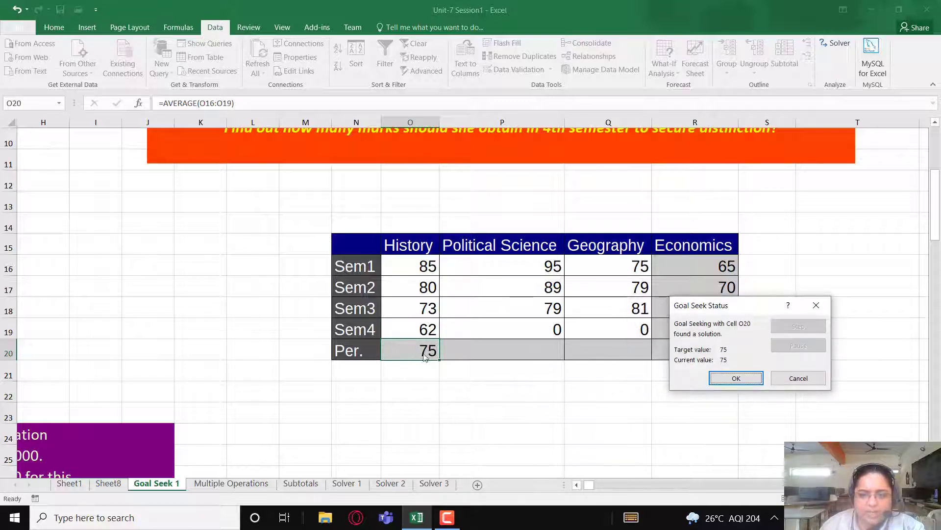
{"action": "left_click", "coordinate": [742, 380]}
{"action": "left_click", "coordinate": [412, 329]}
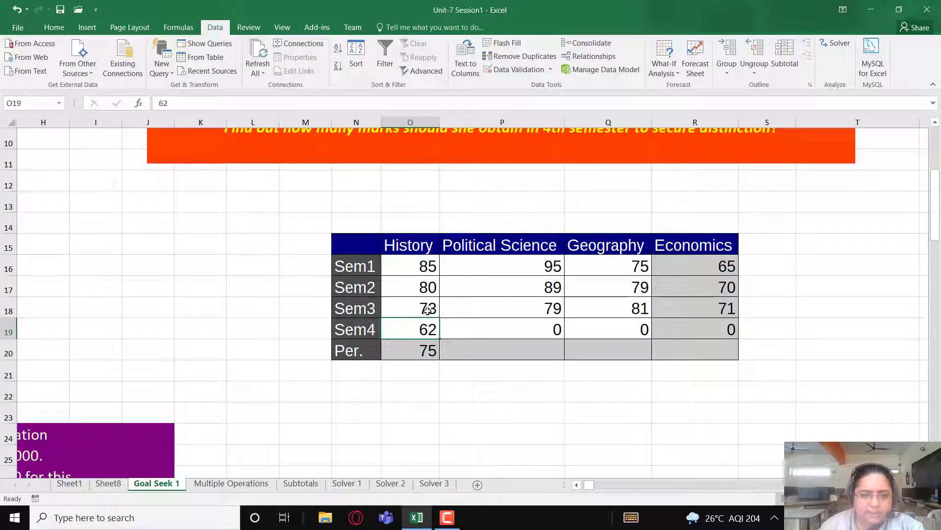
{"action": "left_click", "coordinate": [425, 351]}
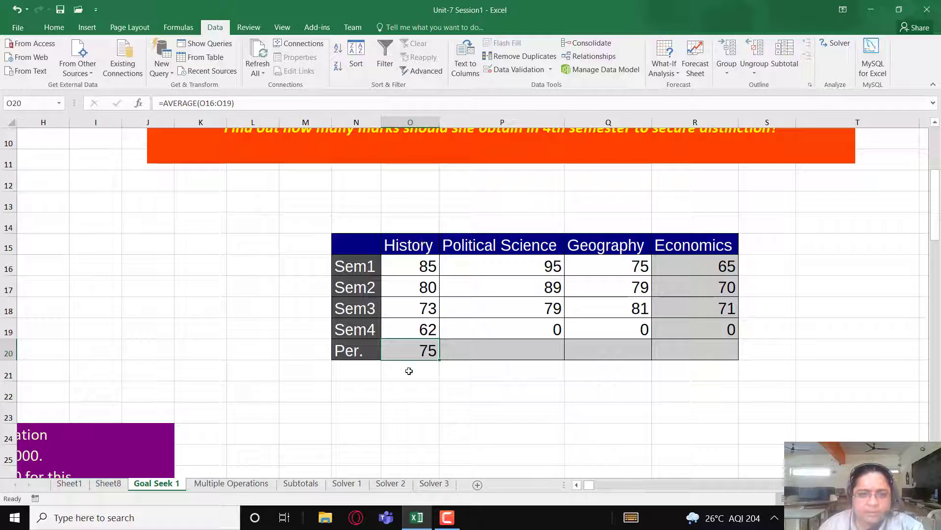
Copy the average formula from O20 across P20:R20 for the other three subjects.
{"action": "left_click", "coordinate": [483, 352]}
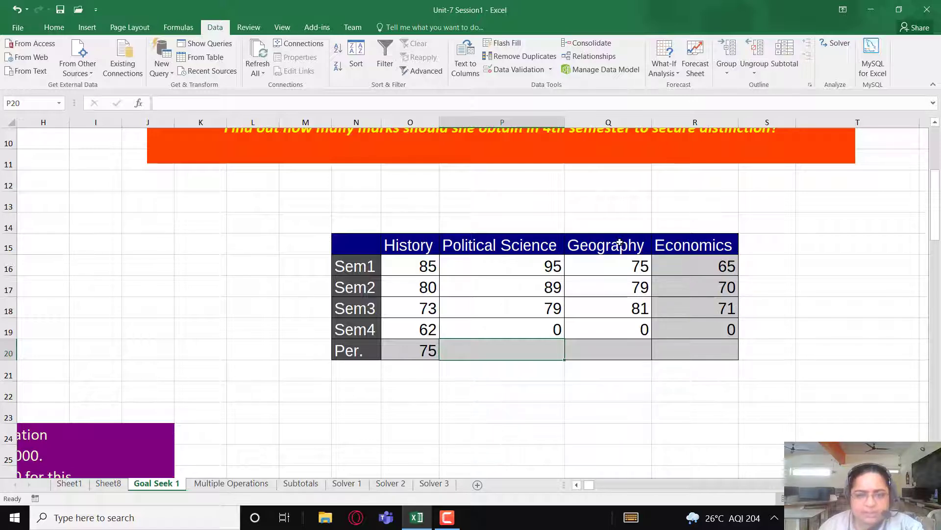
{"action": "left_click", "coordinate": [406, 346]}
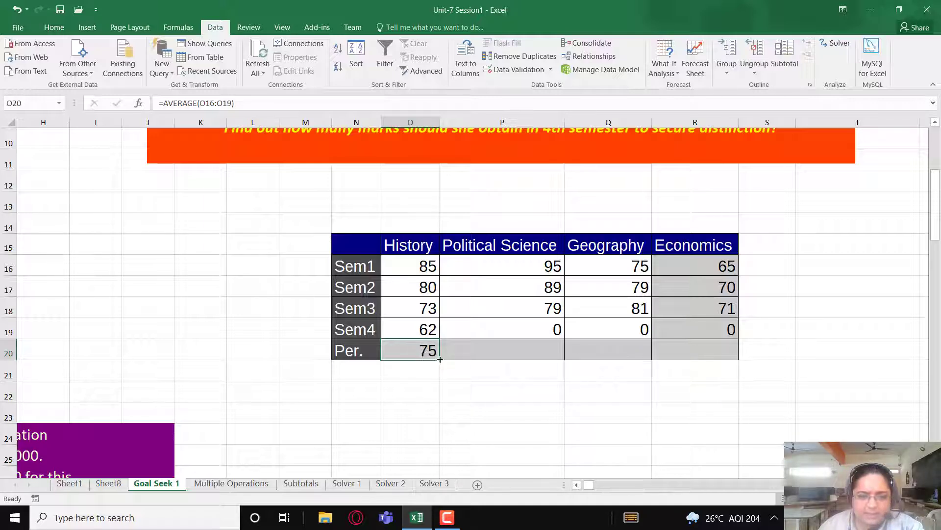
{"action": "left_click_drag", "start_coordinate": [440, 360], "coordinate": [704, 352]}
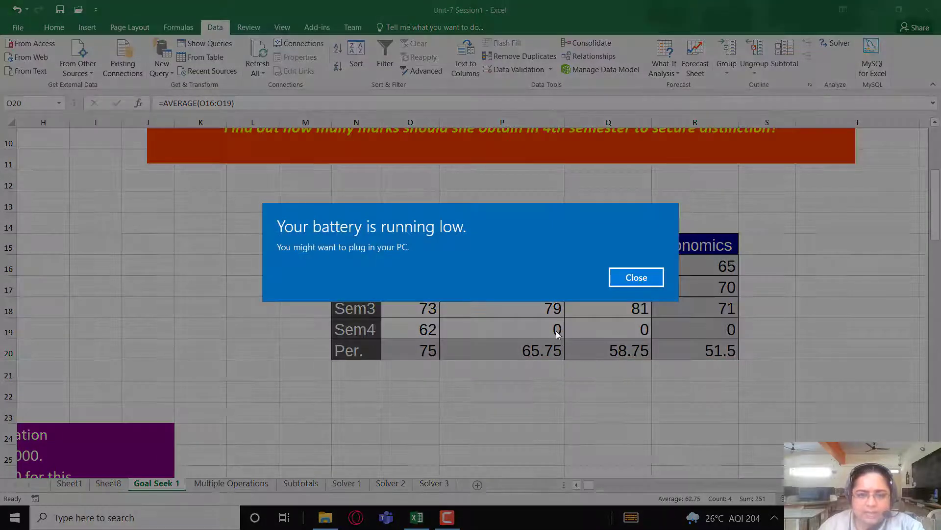
{"action": "left_click", "coordinate": [618, 282]}
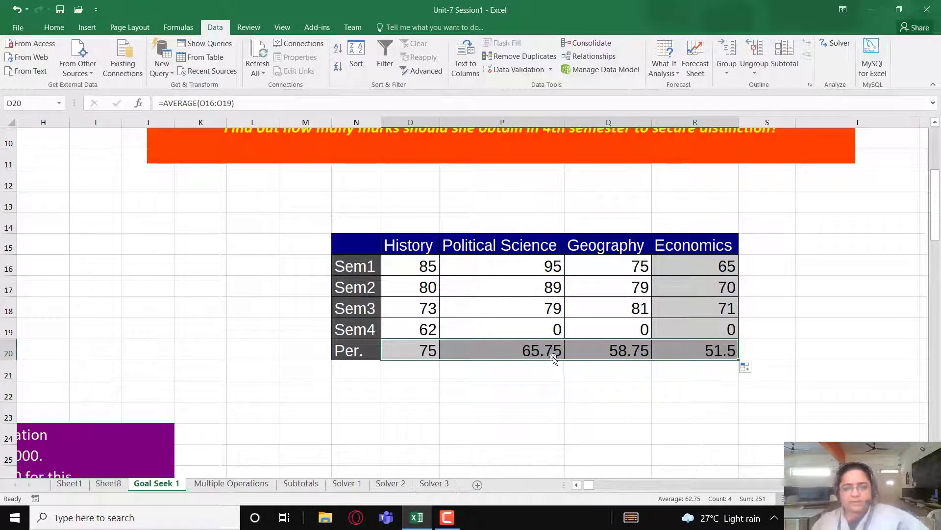
Start Goal Seek for the Political Science percentage and choose P20 as the set cell.
{"action": "left_click", "coordinate": [554, 353]}
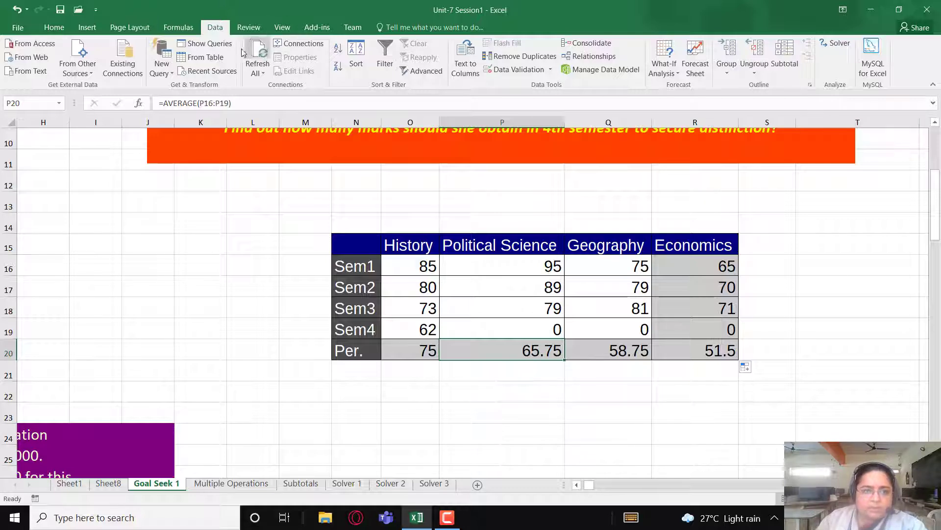
{"action": "left_click", "coordinate": [670, 73]}
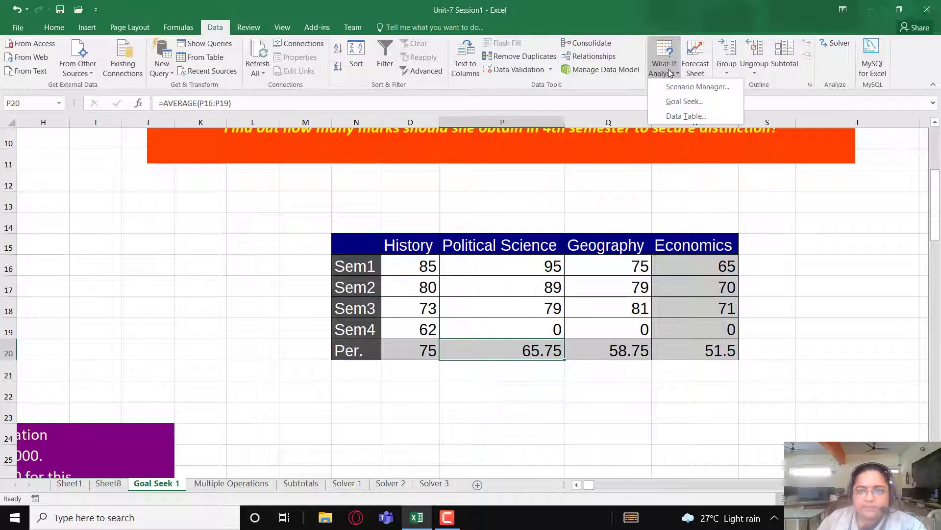
{"action": "left_click", "coordinate": [679, 99]}
{"action": "left_click", "coordinate": [762, 328]}
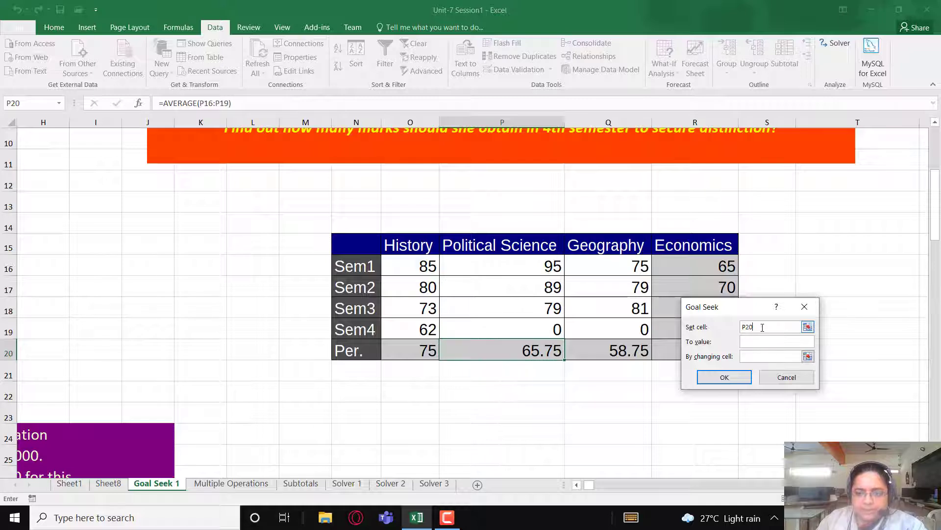
{"action": "double_click", "coordinate": [767, 326]}
{"action": "left_click", "coordinate": [807, 326]}
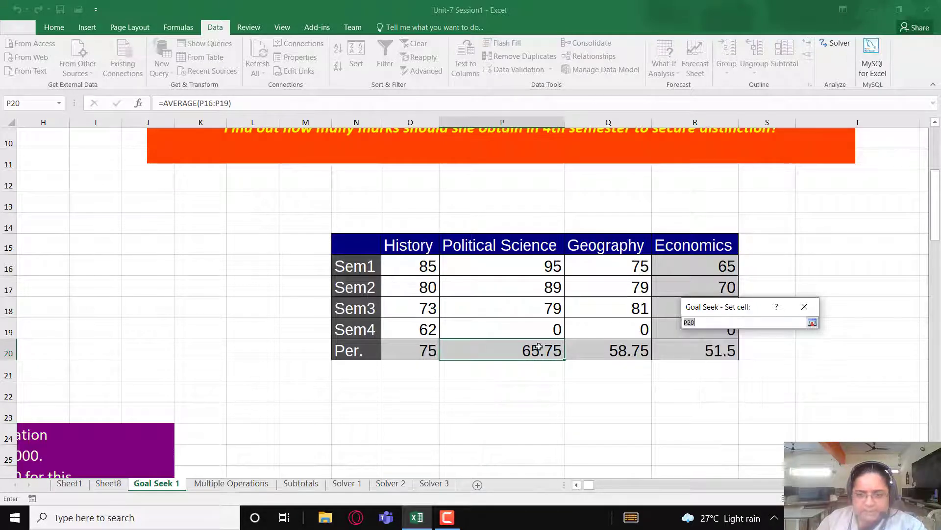
{"action": "left_click", "coordinate": [538, 346]}
{"action": "left_click", "coordinate": [812, 322]}
Run Goal Seek for Political Science with a target value of 75 by changing P19, accept the solution, and check the column's marks.
{"action": "left_click", "coordinate": [748, 343]}
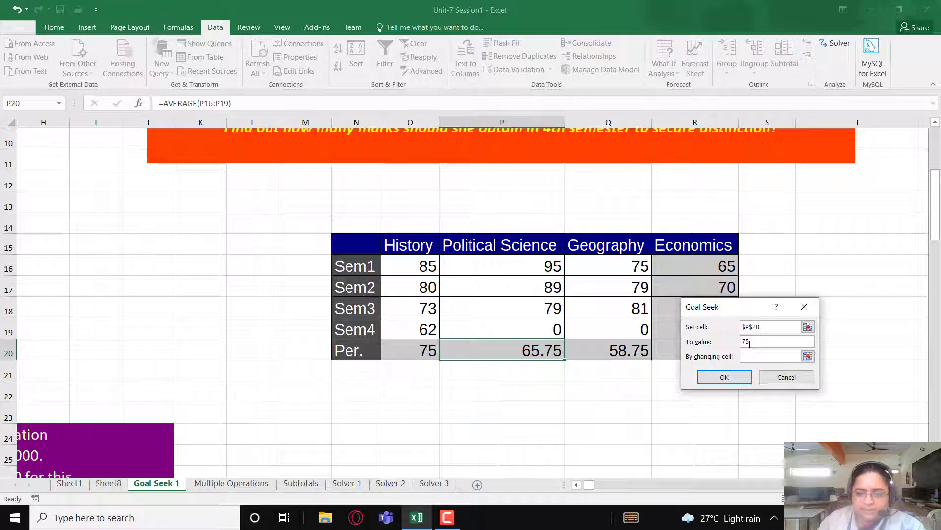
{"action": "left_click", "coordinate": [807, 356]}
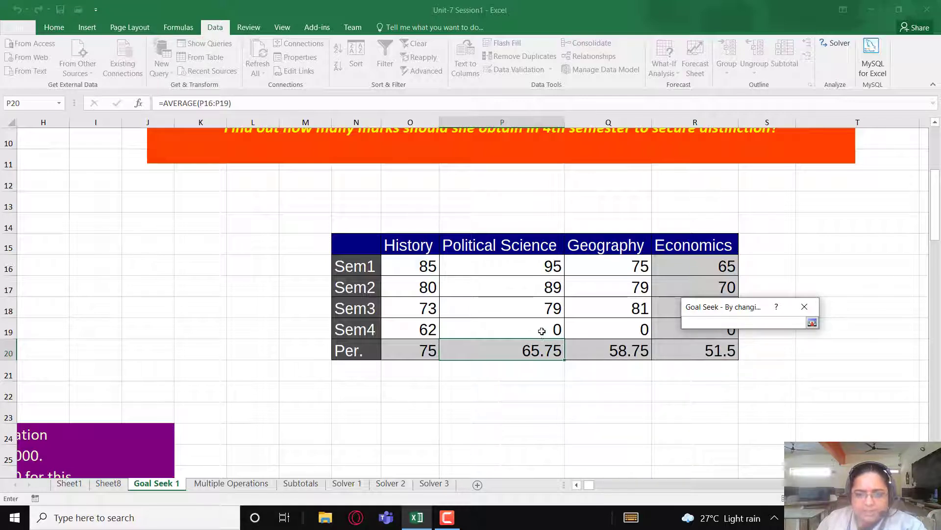
{"action": "left_click", "coordinate": [541, 331]}
{"action": "left_click", "coordinate": [812, 322]}
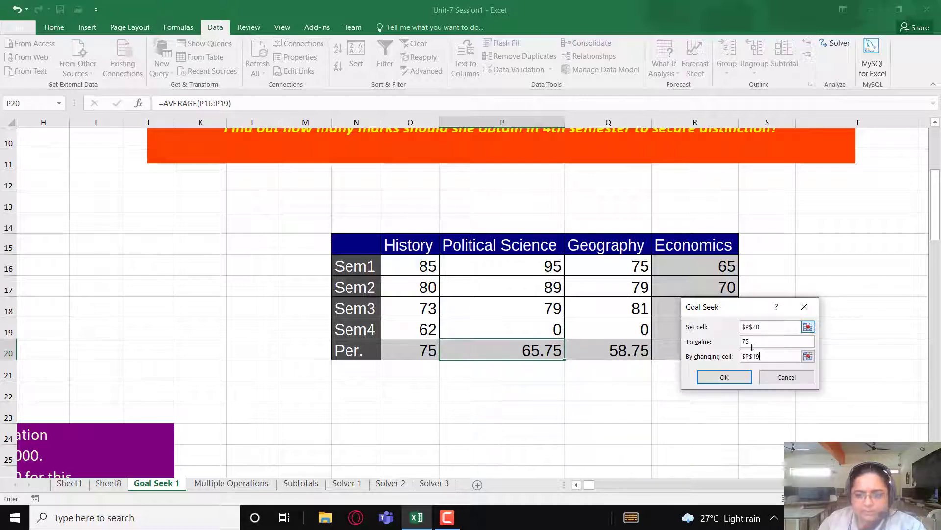
{"action": "left_click", "coordinate": [713, 378]}
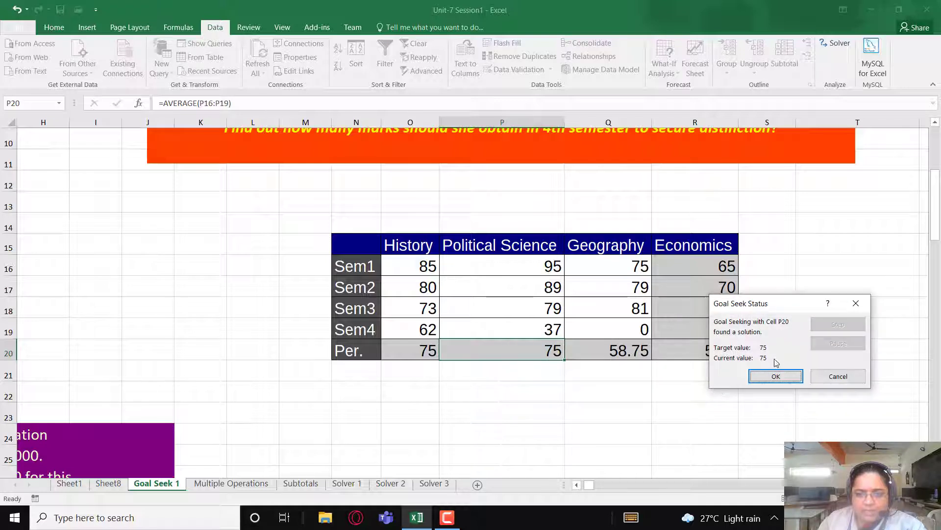
{"action": "left_click", "coordinate": [776, 376]}
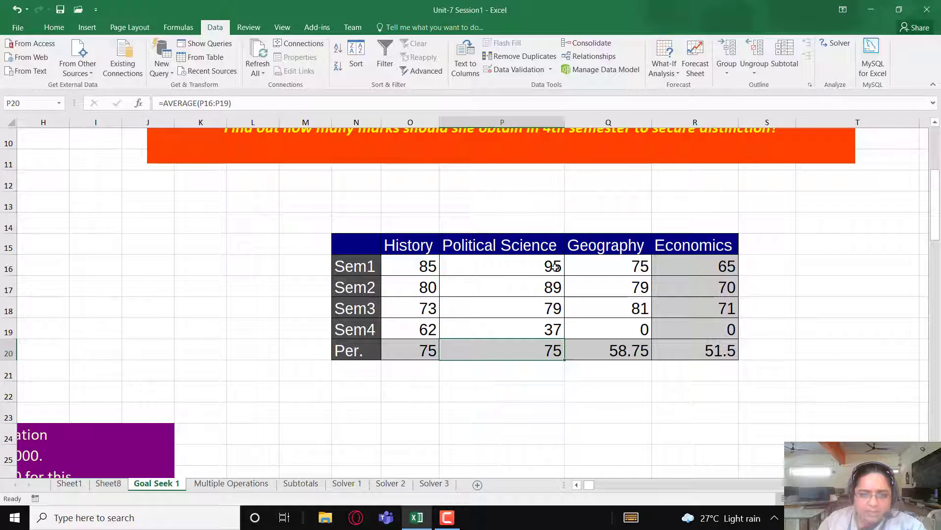
{"action": "left_click_drag", "start_coordinate": [556, 267], "coordinate": [554, 308]}
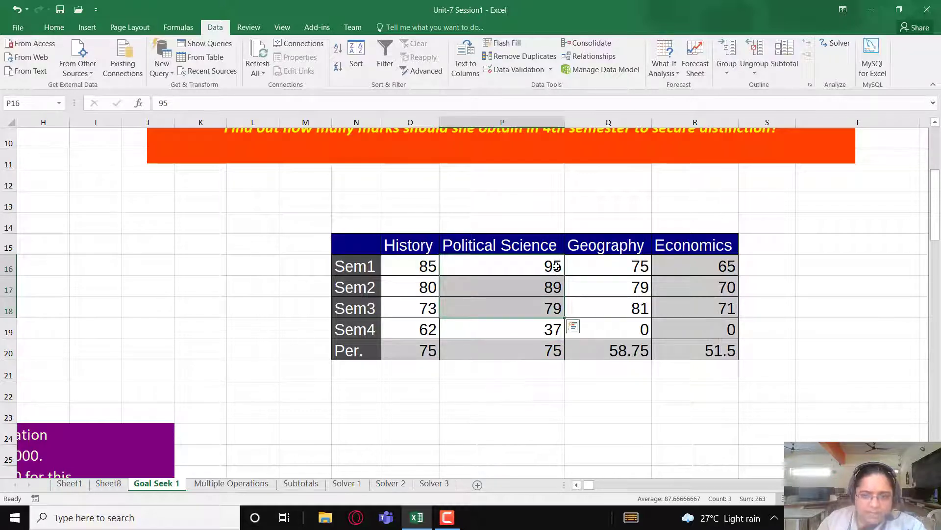
{"action": "left_click", "coordinate": [553, 332]}
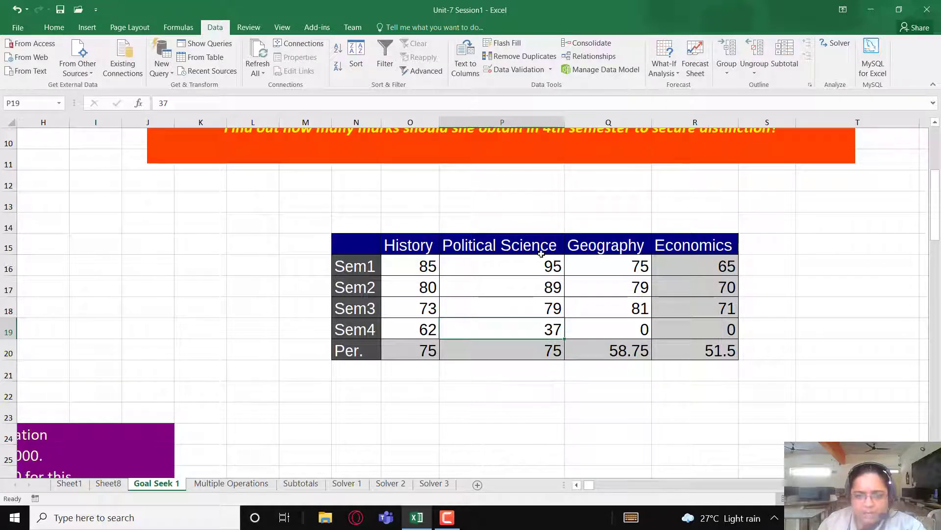
{"action": "left_click", "coordinate": [548, 354]}
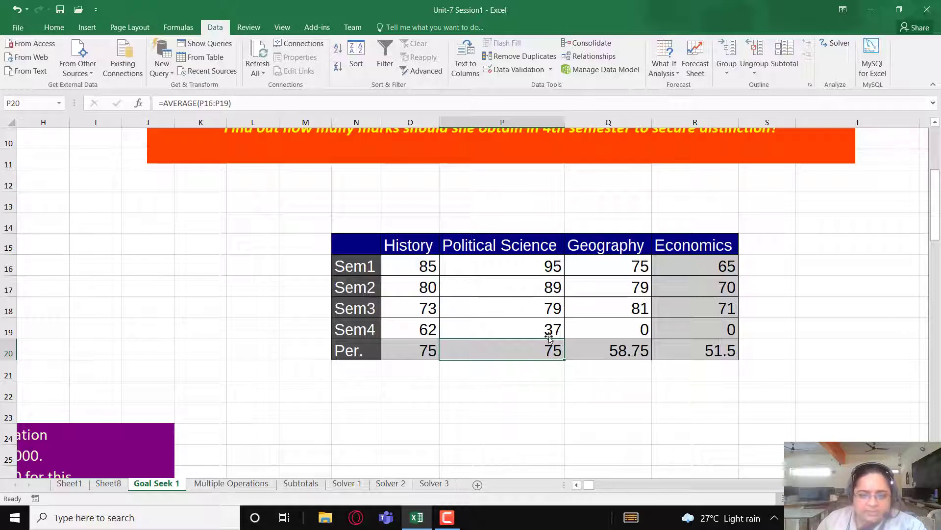
{"action": "left_click", "coordinate": [548, 332]}
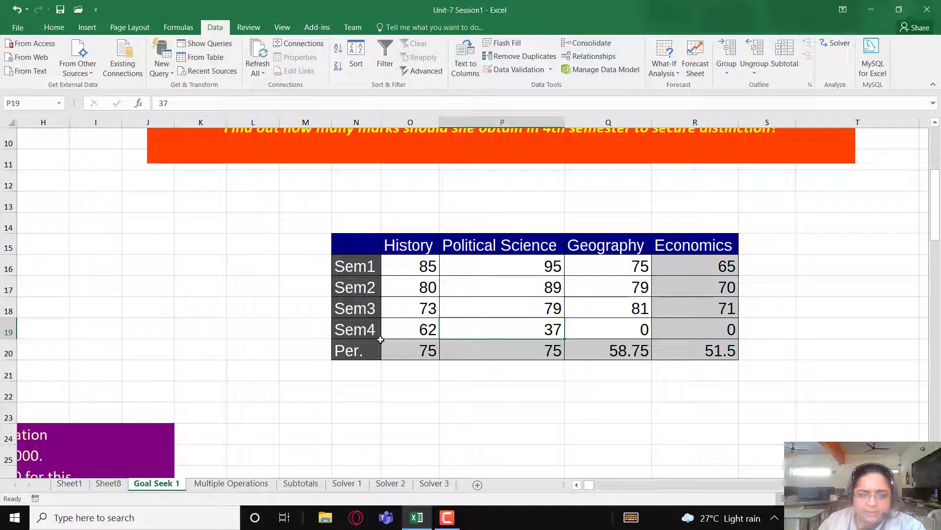
Start Goal Seek for the Geography percentage and choose Q20 as the set cell.
{"action": "left_click", "coordinate": [642, 352]}
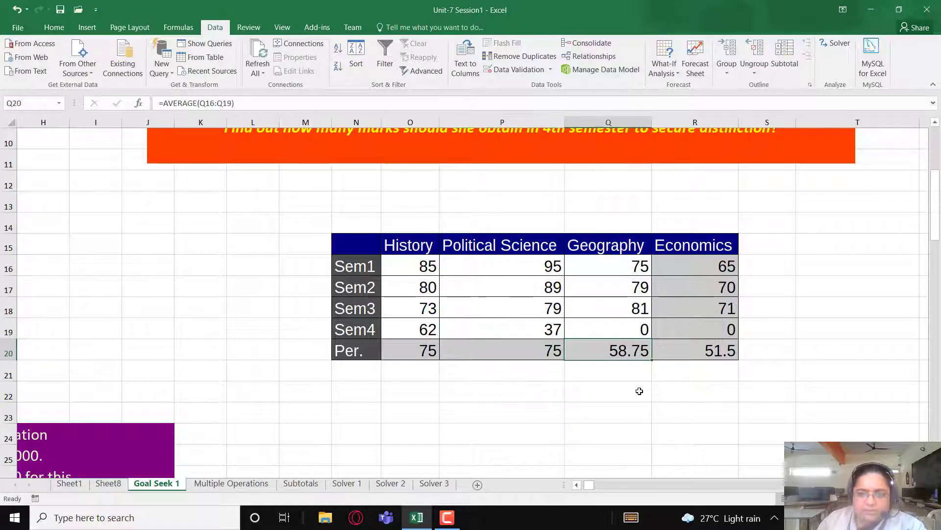
{"action": "left_click", "coordinate": [665, 66]}
{"action": "left_click", "coordinate": [685, 102]}
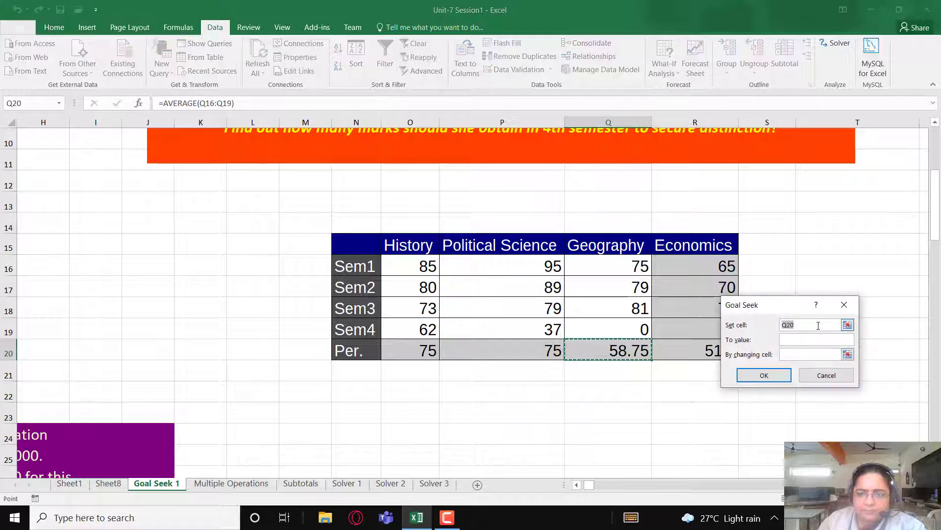
{"action": "left_click", "coordinate": [848, 326]}
{"action": "left_click", "coordinate": [617, 349]}
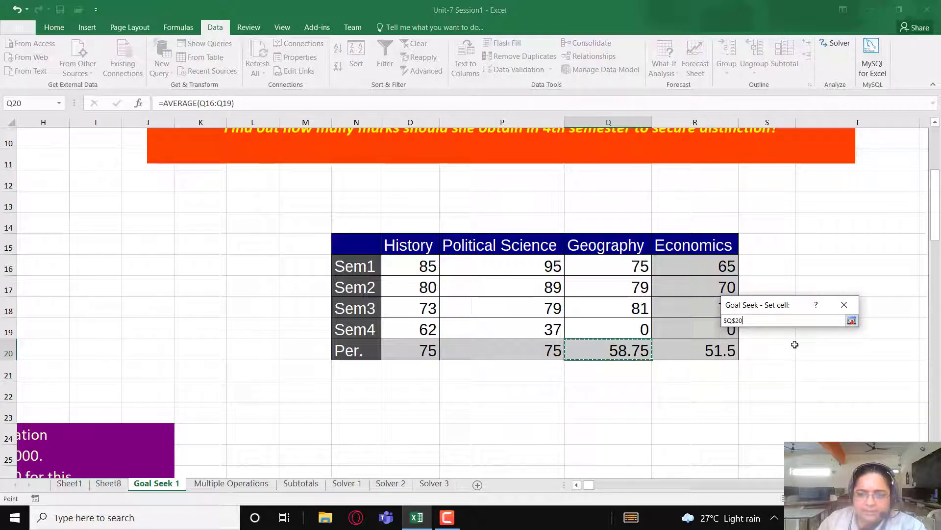
{"action": "left_click", "coordinate": [851, 319]}
Run Goal Seek for Geography with a target value of 75 by changing Q19, accept the solution, and check the Sem4 mark and percentage.
{"action": "left_click", "coordinate": [800, 337]}
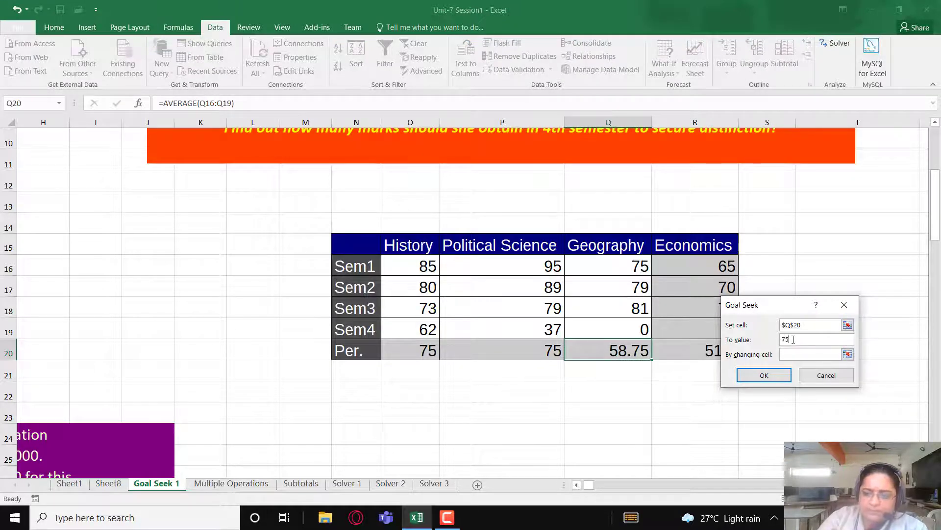
{"action": "type", "text": "75"}
{"action": "left_click", "coordinate": [837, 355]}
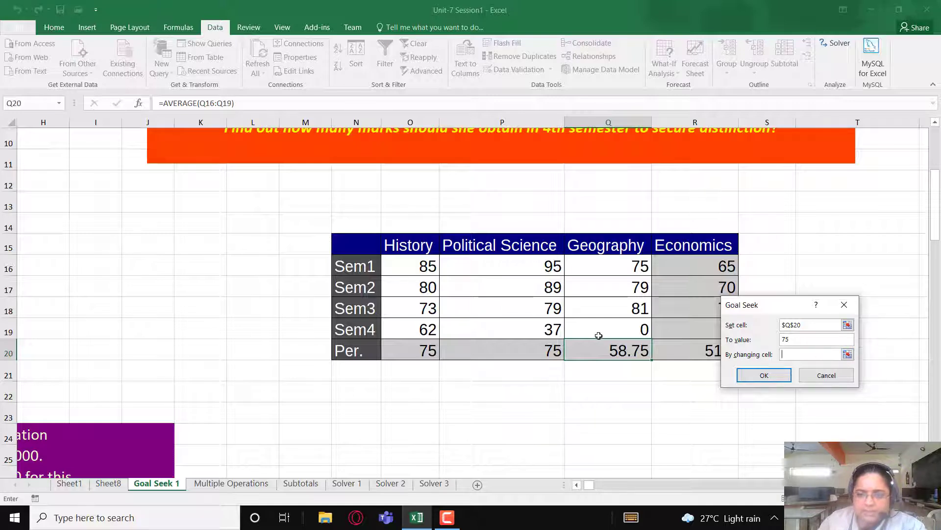
{"action": "left_click", "coordinate": [599, 335]}
{"action": "left_click", "coordinate": [764, 375]}
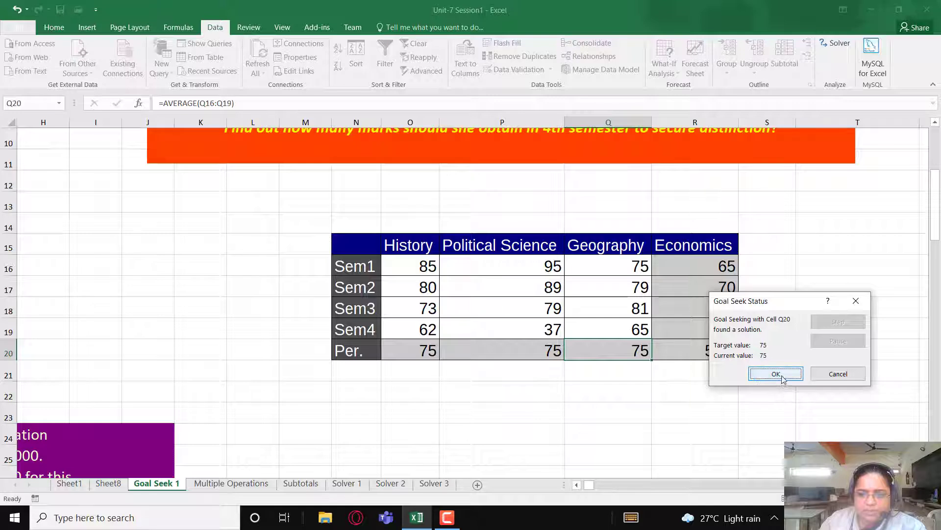
{"action": "left_click", "coordinate": [776, 375]}
{"action": "left_click", "coordinate": [636, 333]}
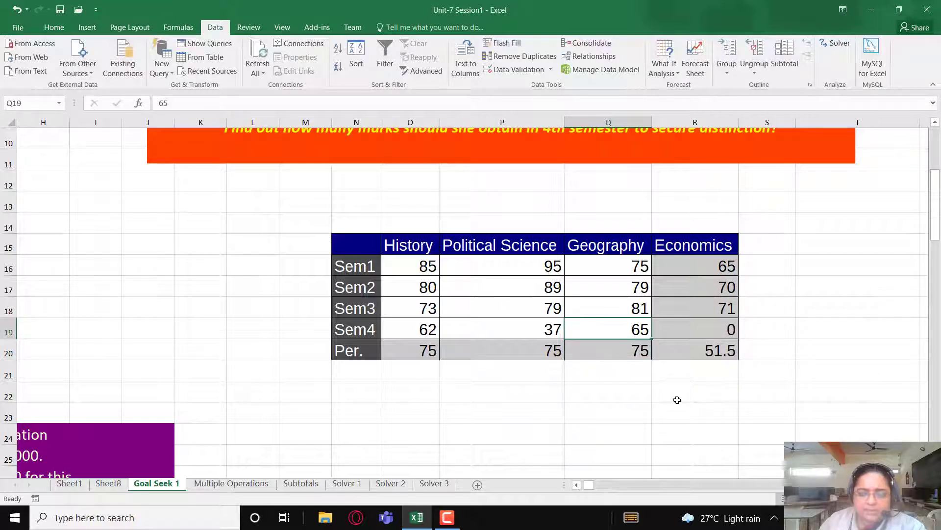
{"action": "left_click", "coordinate": [645, 354]}
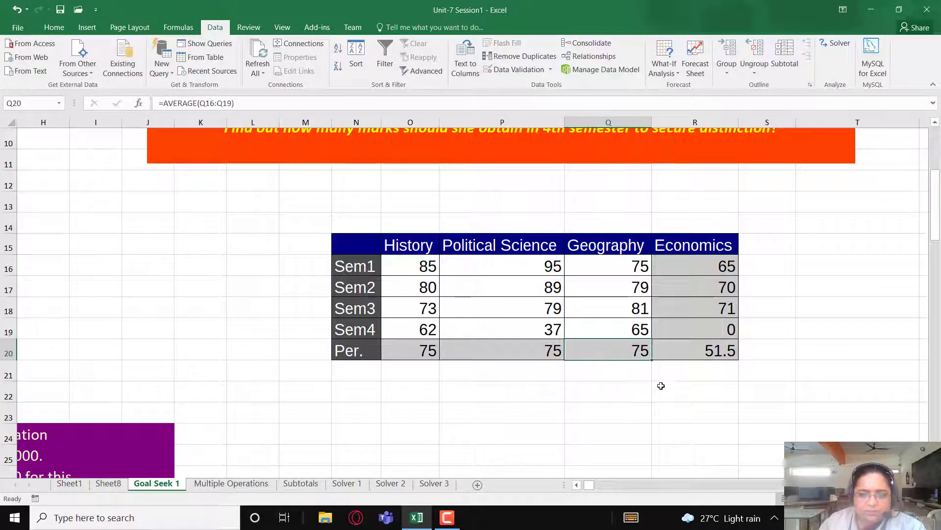
Start Goal Seek for the Economics percentage, move the dialog off that column, and choose R20 as the set cell.
{"action": "left_click", "coordinate": [727, 346]}
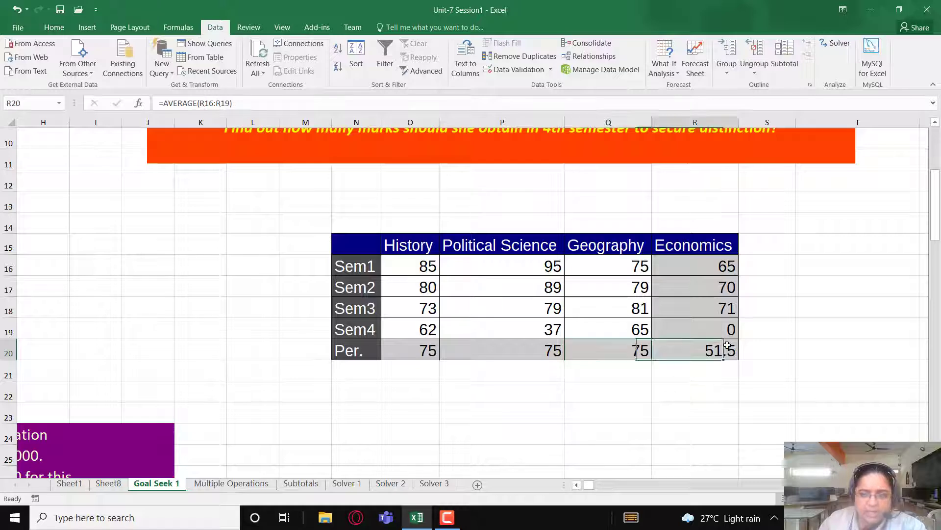
{"action": "left_click", "coordinate": [666, 69]}
{"action": "left_click", "coordinate": [679, 101]}
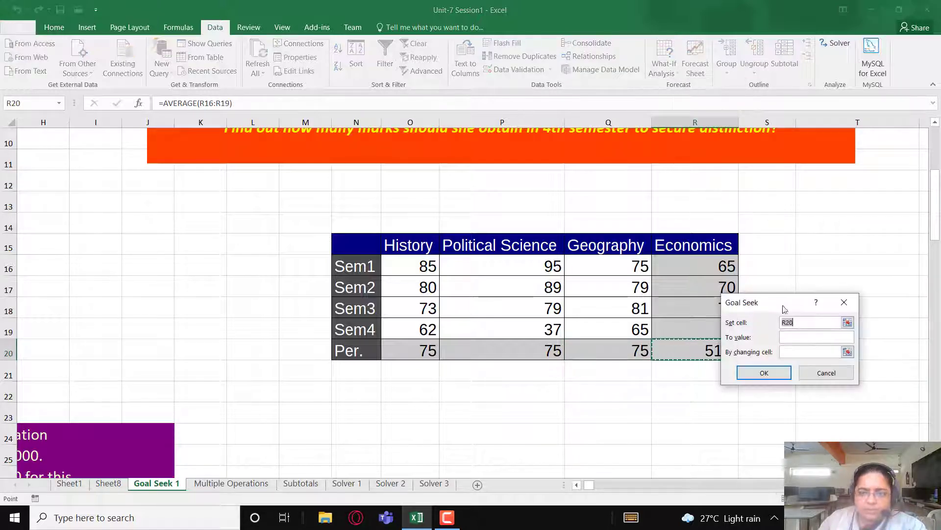
{"action": "left_click_drag", "start_coordinate": [779, 304], "coordinate": [512, 267]}
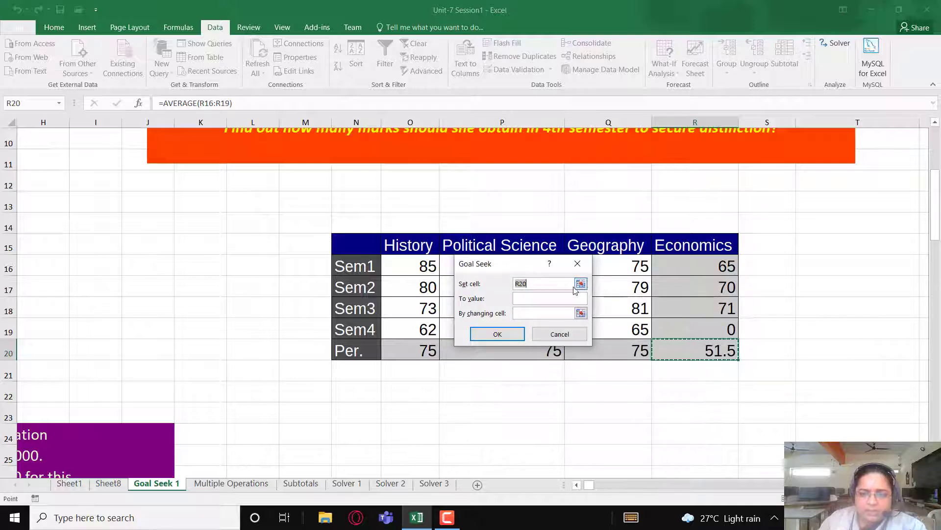
{"action": "left_click", "coordinate": [687, 346]}
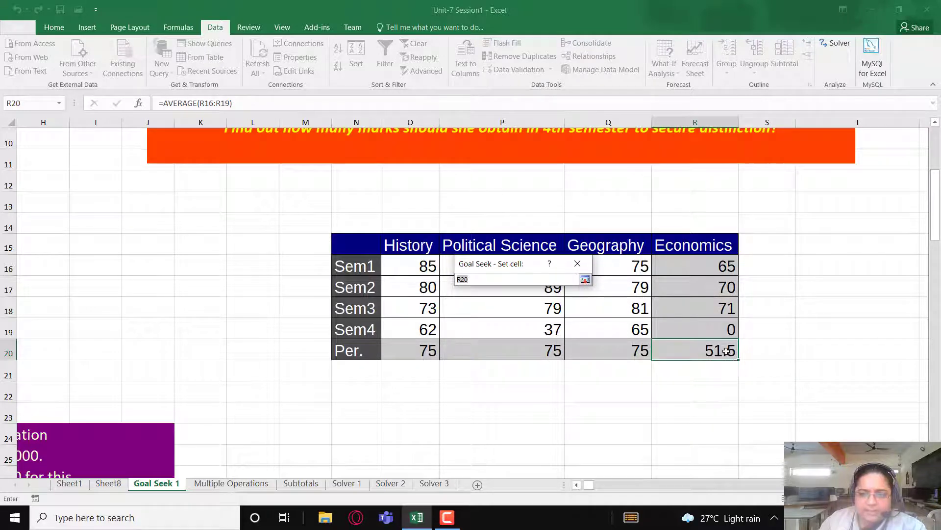
{"action": "left_click", "coordinate": [584, 279]}
Run Goal Seek for Economics with a target value of 75 by changing the Sem4 mark in R19, and accept the solution.
{"action": "left_click", "coordinate": [529, 299]}
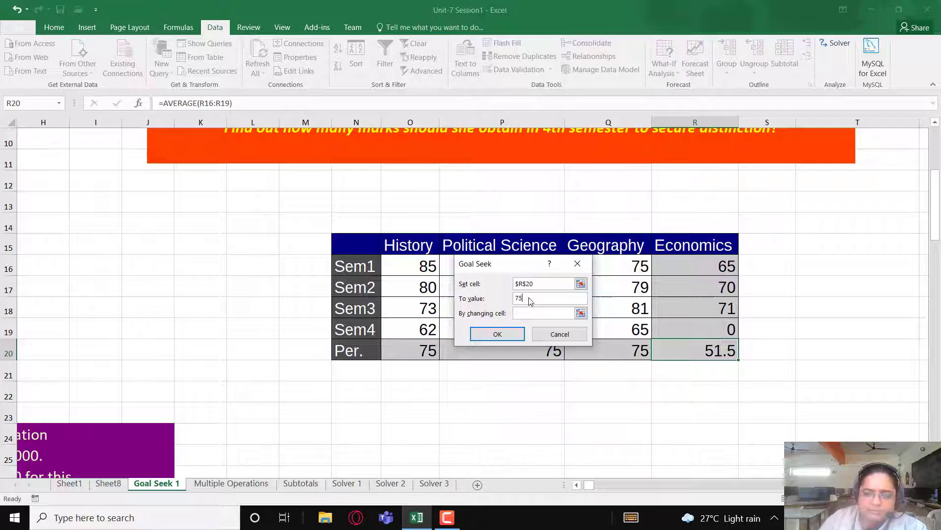
{"action": "type", "text": "75"}
{"action": "left_click", "coordinate": [569, 313]}
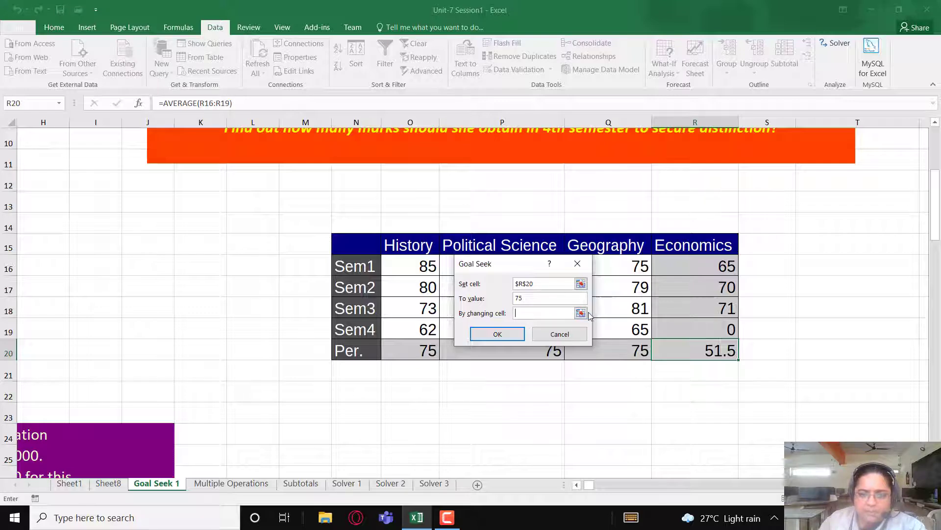
{"action": "left_click", "coordinate": [714, 330]}
{"action": "left_click", "coordinate": [497, 334]}
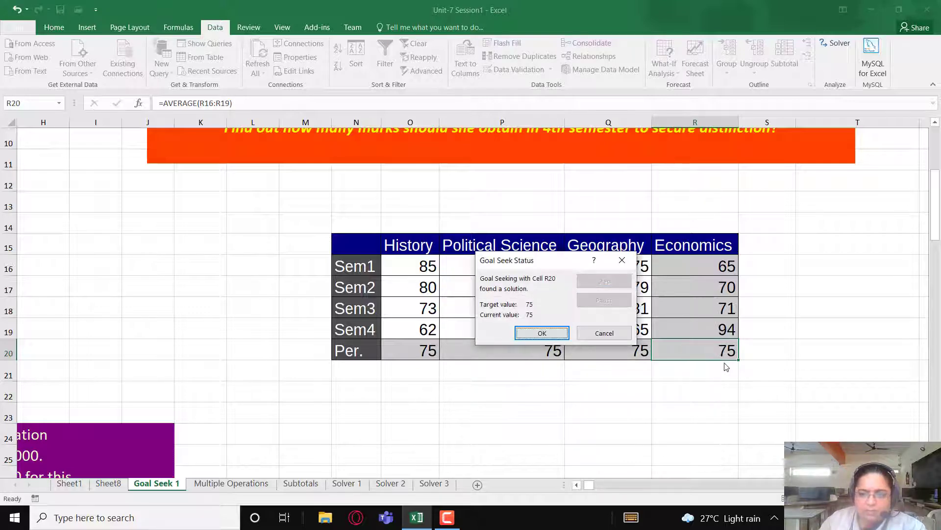
{"action": "left_click", "coordinate": [542, 333]}
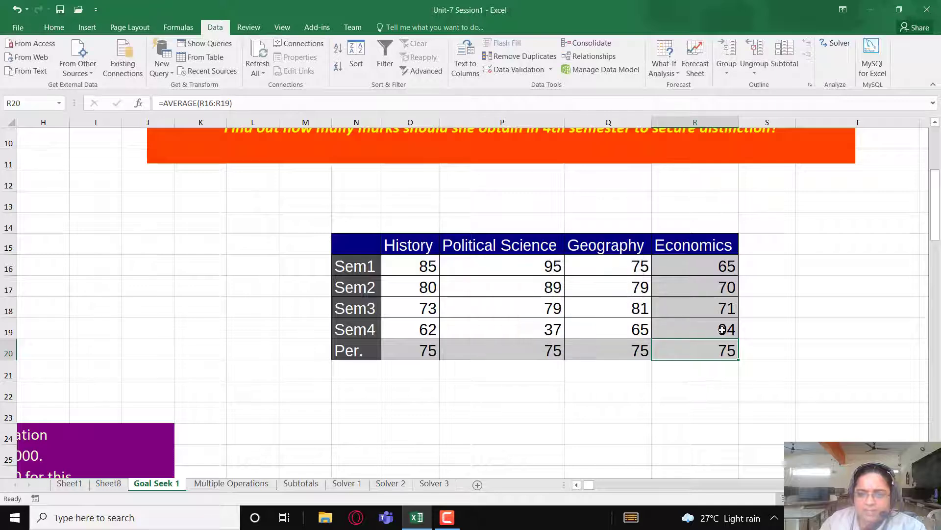
Examine the Economics marks and the Sem4 row for all four subjects against the question in the problem statement.
{"action": "left_click", "coordinate": [722, 329]}
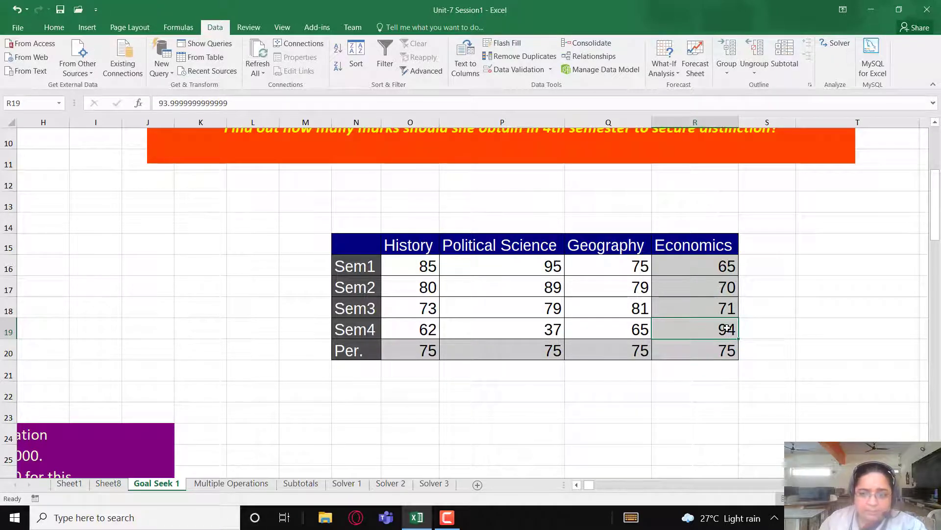
{"action": "left_click", "coordinate": [733, 354]}
{"action": "left_click_drag", "start_coordinate": [727, 264], "coordinate": [728, 306]}
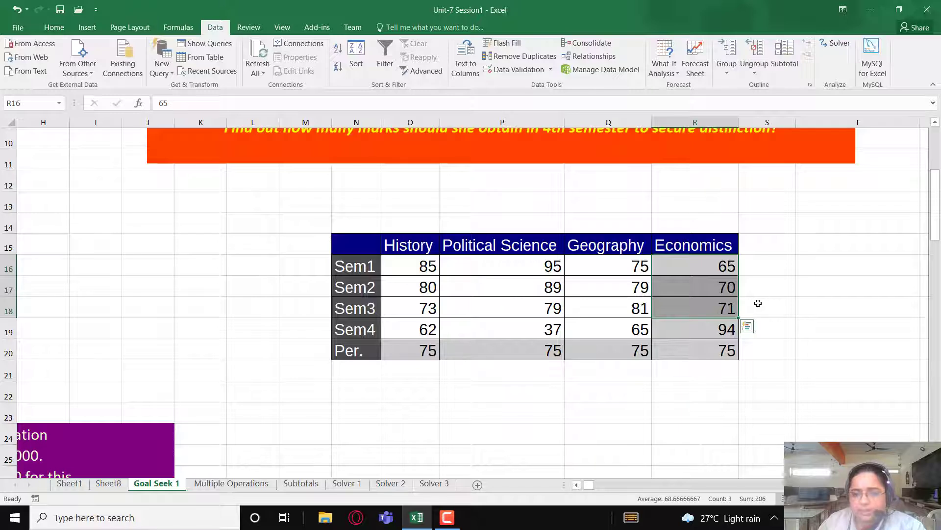
{"action": "left_click", "coordinate": [711, 331]}
{"action": "left_click_drag", "start_coordinate": [368, 334], "coordinate": [706, 330]}
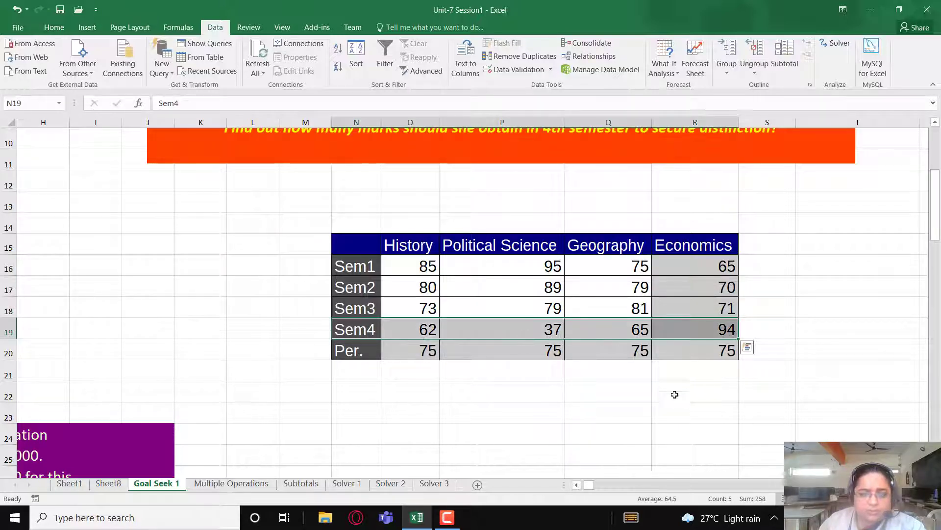
{"action": "left_click", "coordinate": [762, 385]}
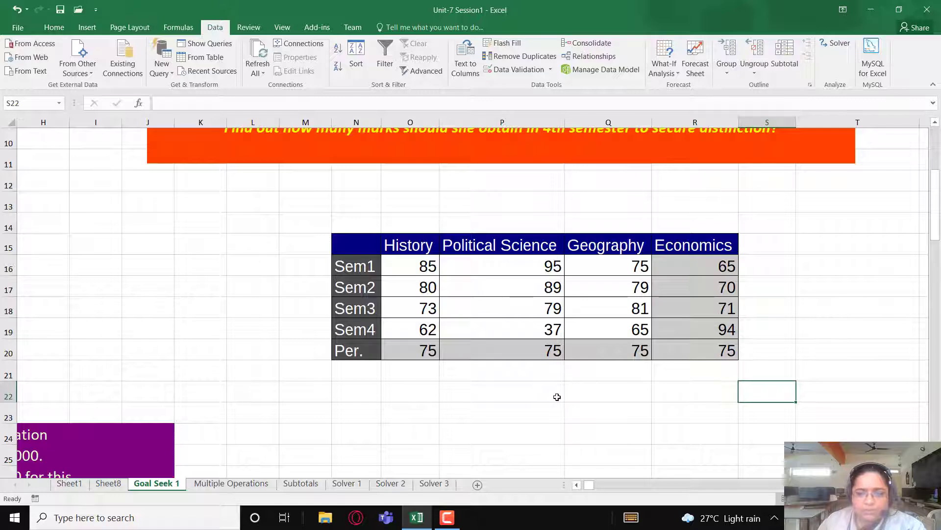
{"action": "scroll", "coordinate": [557, 397], "scroll_direction": "up", "scroll_amount": 3}
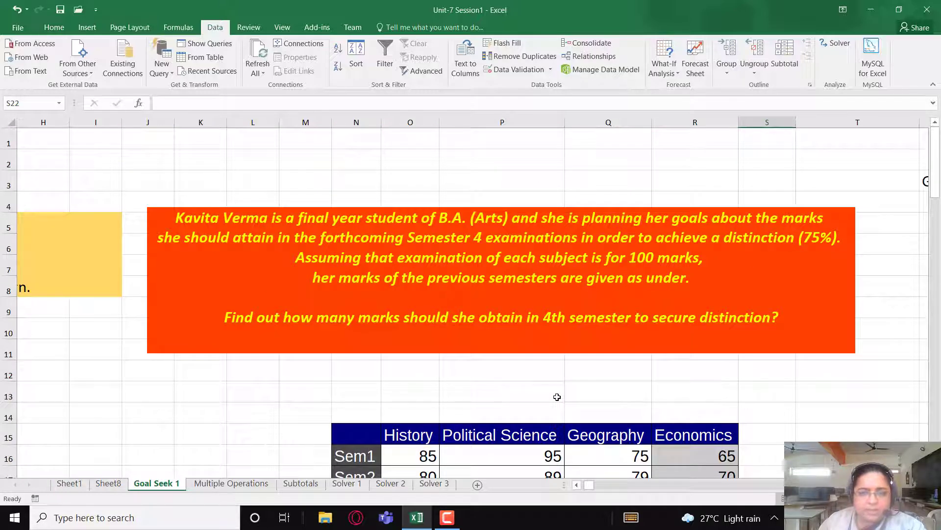
{"action": "scroll", "coordinate": [557, 397], "scroll_direction": "down", "scroll_amount": 1}
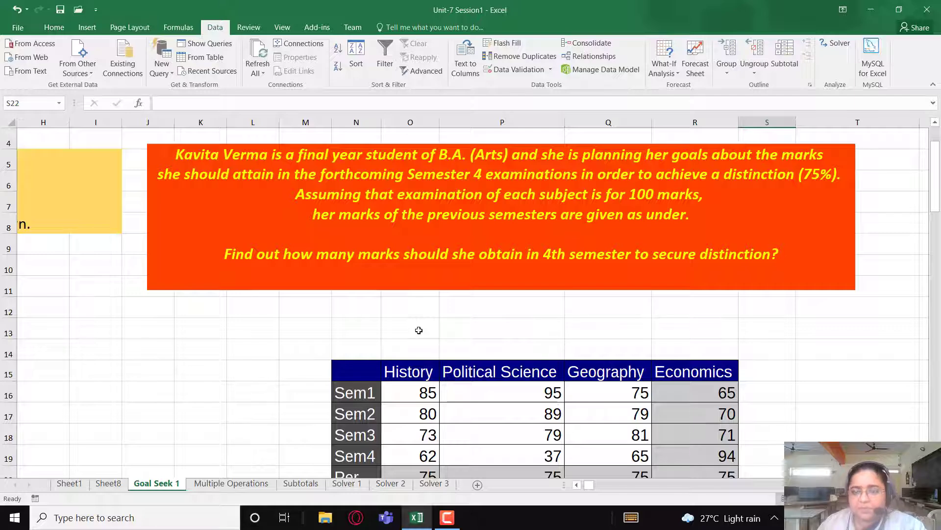
{"action": "left_click", "coordinate": [457, 527]}
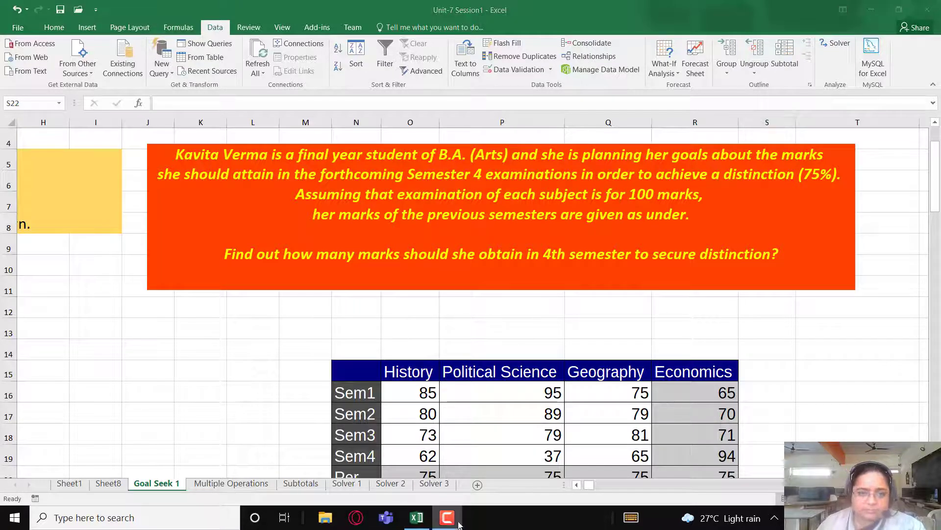